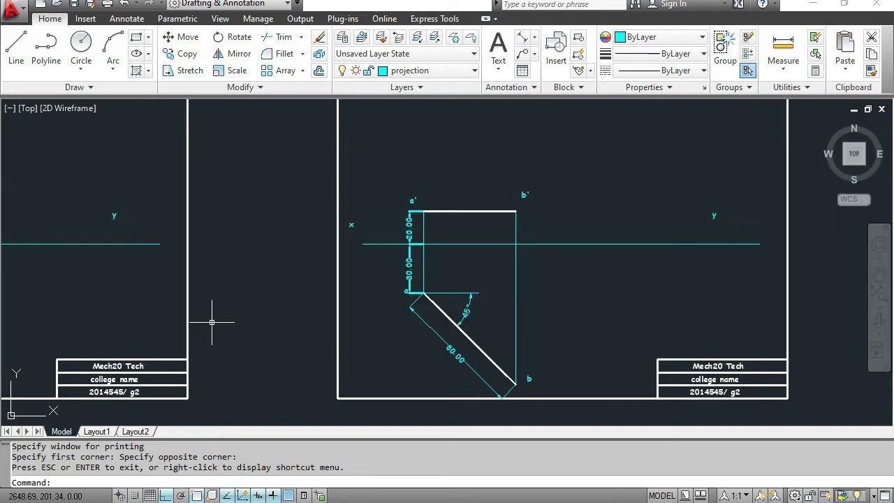
Examine the finished projections of the 80 mm line AB inclined at 30° to the HP and 45° to the VP.
scroll(209, 314, "down", 3)
middle_click_drag(139, 296, 257, 293)
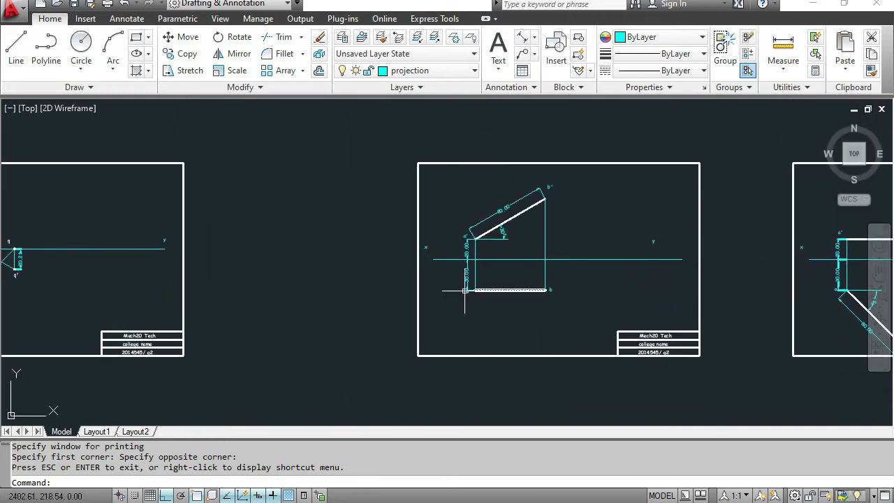
mouse_move(464, 290)
middle_mouse_down()
mouse_move(695, 286)
mouse_move(310, 255)
mouse_move(538, 270)
mouse_move(692, 259)
mouse_move(349, 255)
mouse_move(289, 280)
middle_mouse_up()
scroll(442, 246, "up", 4)
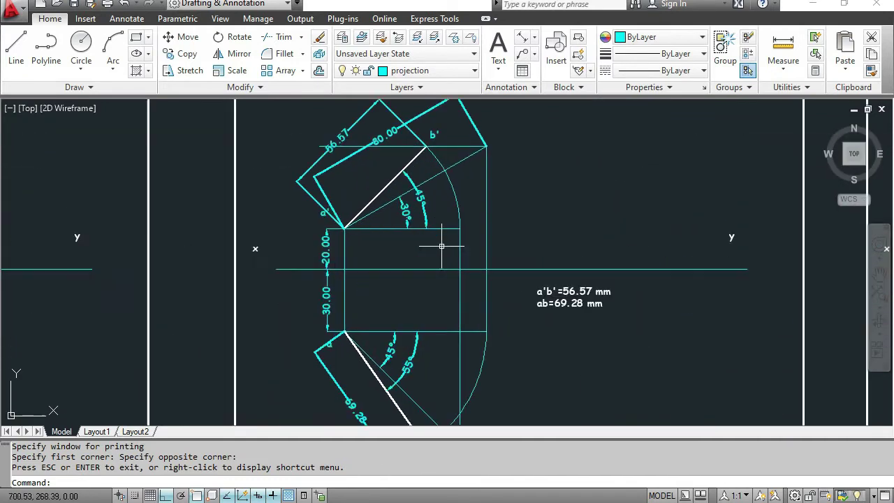
scroll(559, 298, "down", 3)
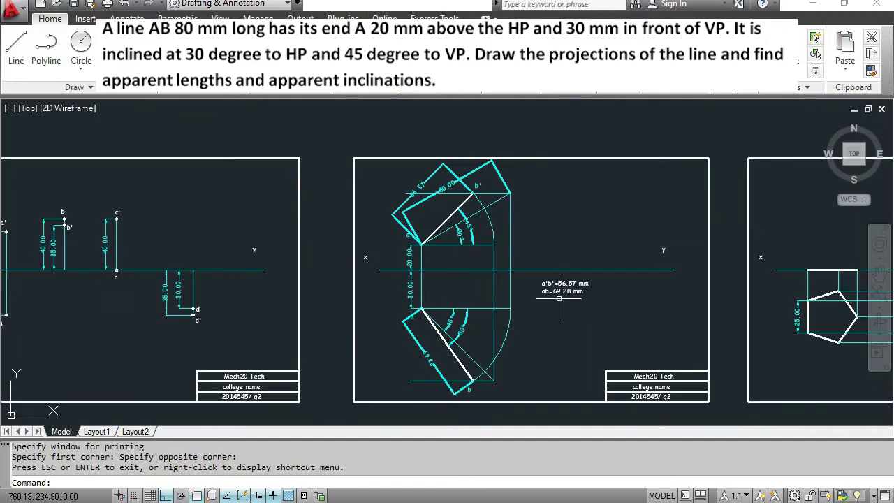
mouse_move(559, 299)
middle_mouse_down()
mouse_move(552, 306)
mouse_move(503, 281)
middle_mouse_up()
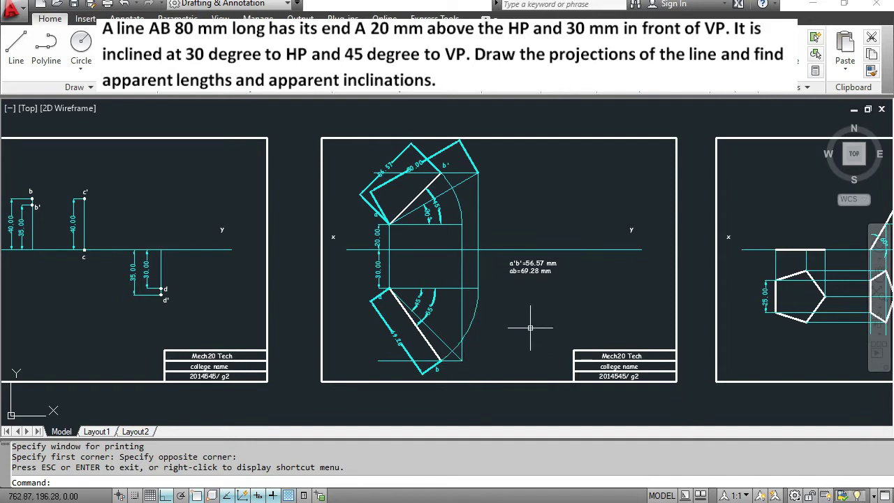
scroll(427, 276, "up", 1)
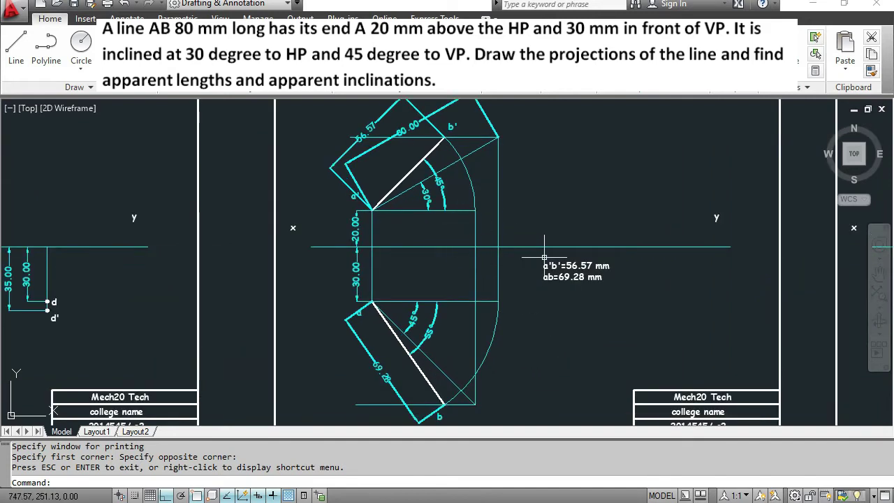
scroll(523, 253, "up", 1)
mouse_move(523, 254)
middle_mouse_down()
mouse_move(525, 285)
mouse_move(520, 219)
mouse_move(522, 248)
middle_mouse_up()
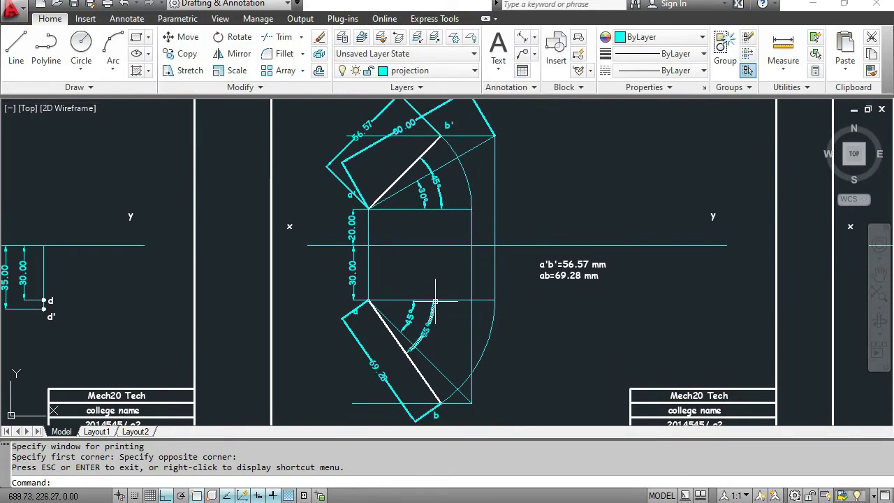
Examine the sheet where front view a'b' is inclined at 30° and top view ab is parallel to the xy line.
scroll(445, 317, "down", 4)
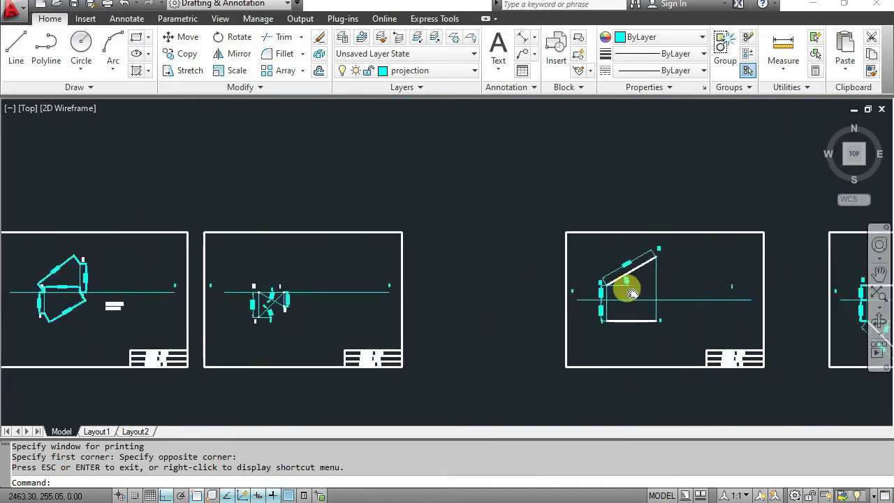
scroll(601, 308, "up", 1)
scroll(603, 304, "up", 3)
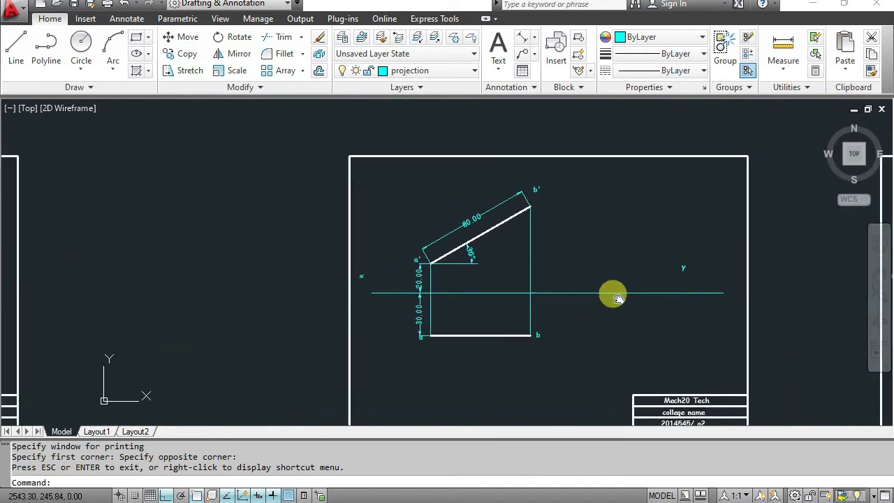
mouse_move(695, 308)
middle_mouse_down()
mouse_move(705, 305)
mouse_move(343, 305)
mouse_move(353, 294)
mouse_move(442, 288)
mouse_move(681, 293)
mouse_move(290, 296)
mouse_move(661, 329)
middle_mouse_up()
scroll(661, 329, "up", 2)
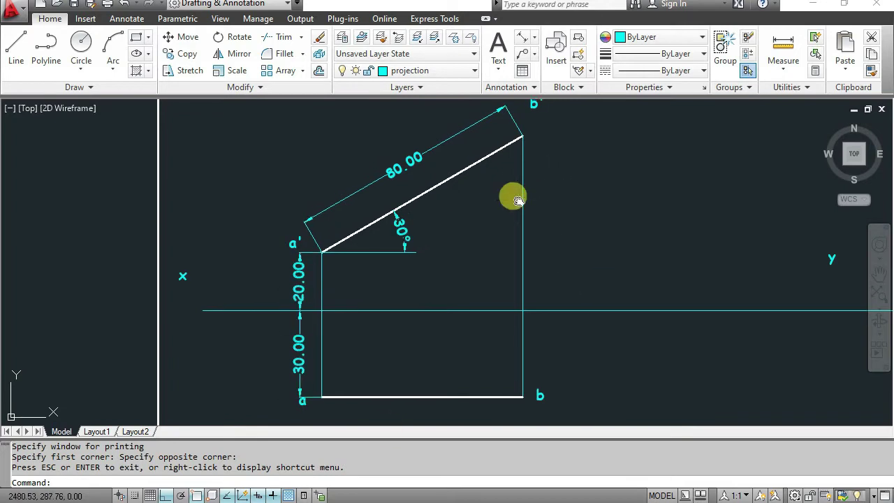
middle_click_drag(514, 196, 514, 204)
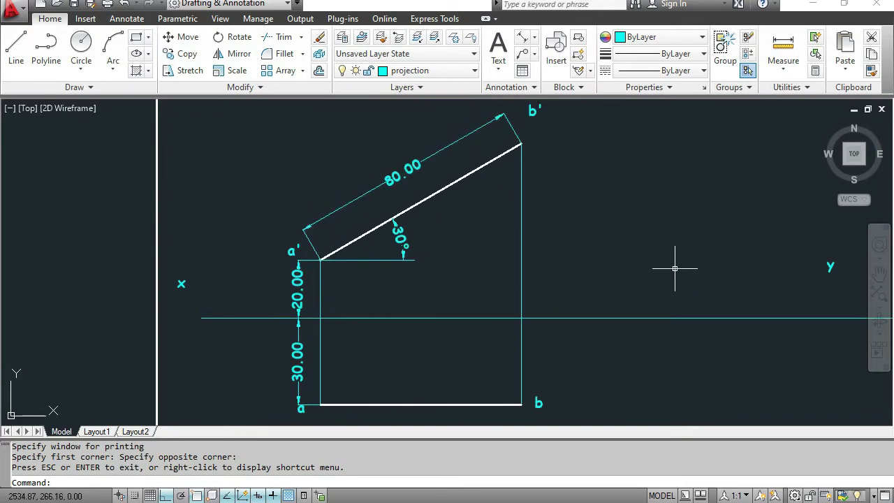
Examine the sheet where top view ab is inclined at 45° and compare it with the 30° sheet.
scroll(665, 261, "down", 1)
middle_click_drag(668, 263, 396, 264)
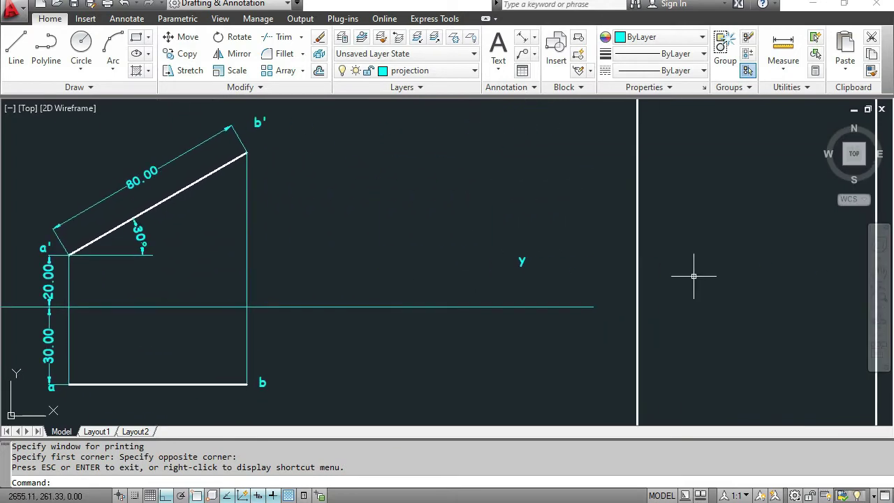
middle_click_drag(694, 273, 429, 273)
mouse_move(767, 264)
middle_mouse_down()
mouse_move(629, 263)
mouse_move(386, 193)
middle_mouse_up()
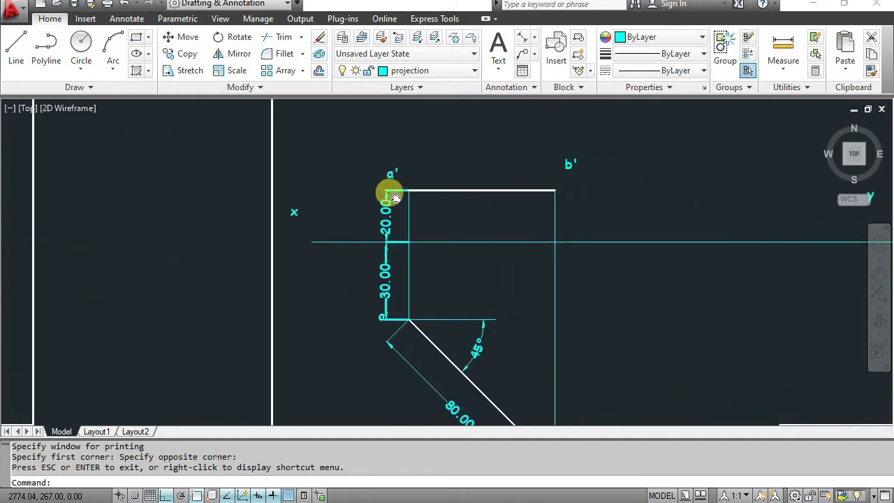
middle_click_drag(688, 322, 623, 276)
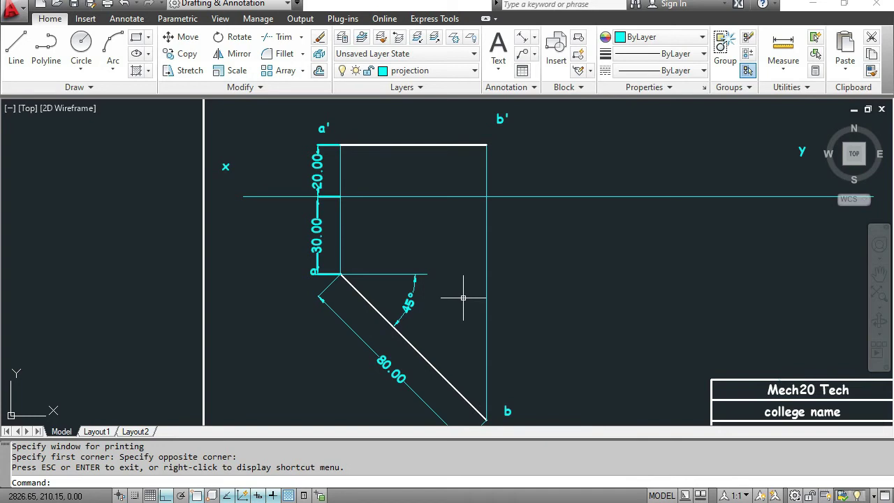
scroll(461, 283, "down", 3)
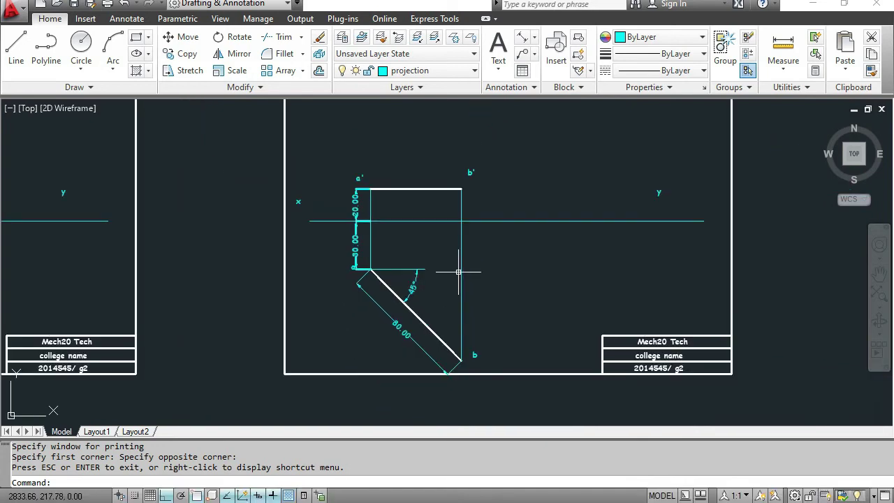
mouse_move(256, 288)
middle_mouse_down()
mouse_move(797, 308)
mouse_move(305, 303)
mouse_move(747, 306)
mouse_move(734, 310)
middle_mouse_up()
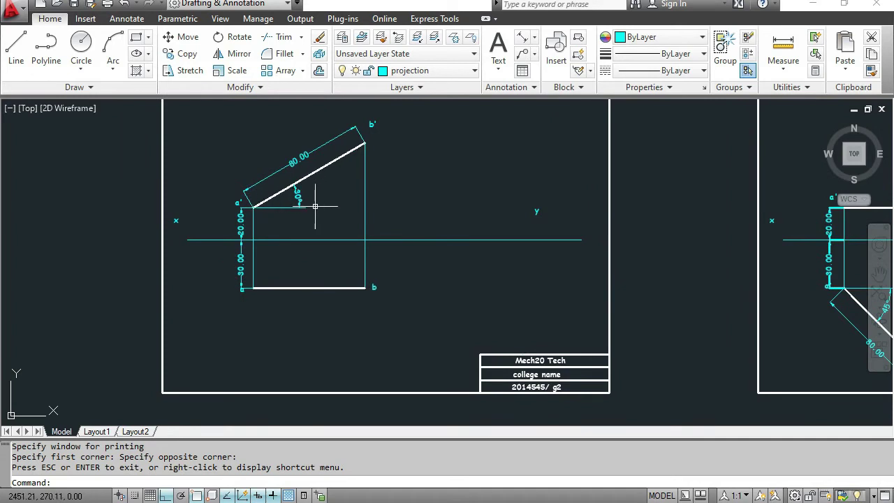
mouse_move(663, 205)
middle_mouse_down()
mouse_move(336, 200)
mouse_move(287, 157)
middle_mouse_up()
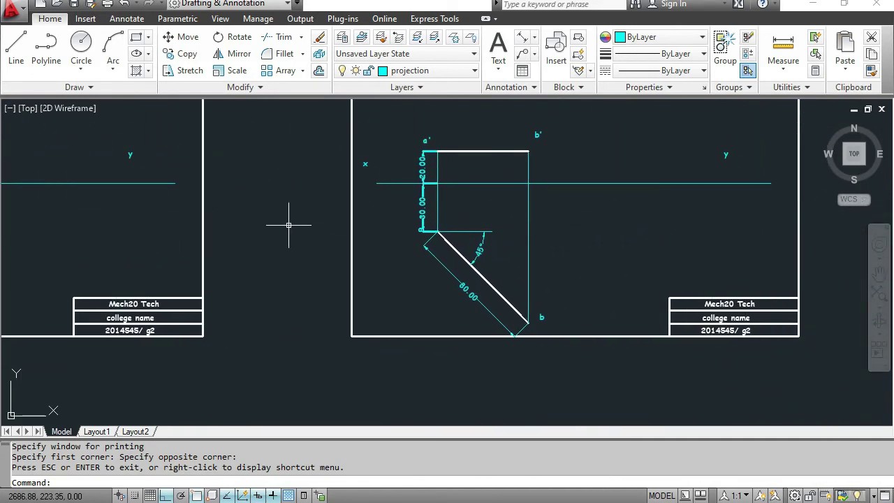
Review the apparent lengths and inclinations of a'b' and ab in the finished two-plane inclination drawing.
scroll(356, 246, "down", 2)
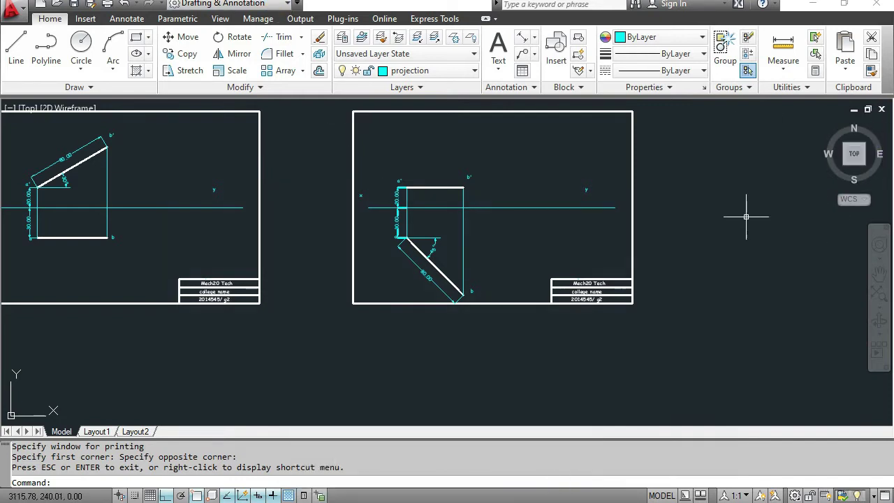
scroll(385, 225, "down", 4)
middle_click_drag(475, 264, 704, 264)
scroll(434, 266, "up", 5)
scroll(435, 265, "up", 5)
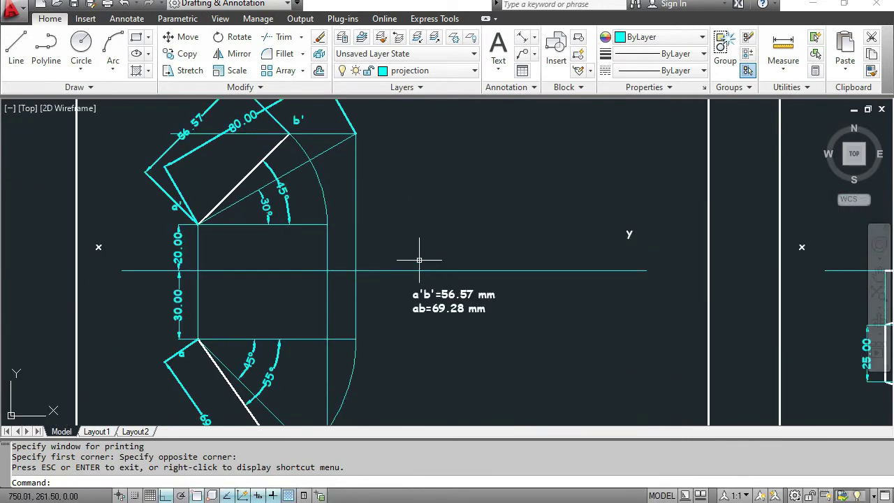
mouse_move(379, 228)
middle_mouse_down()
mouse_move(729, 284)
mouse_move(739, 378)
middle_mouse_up()
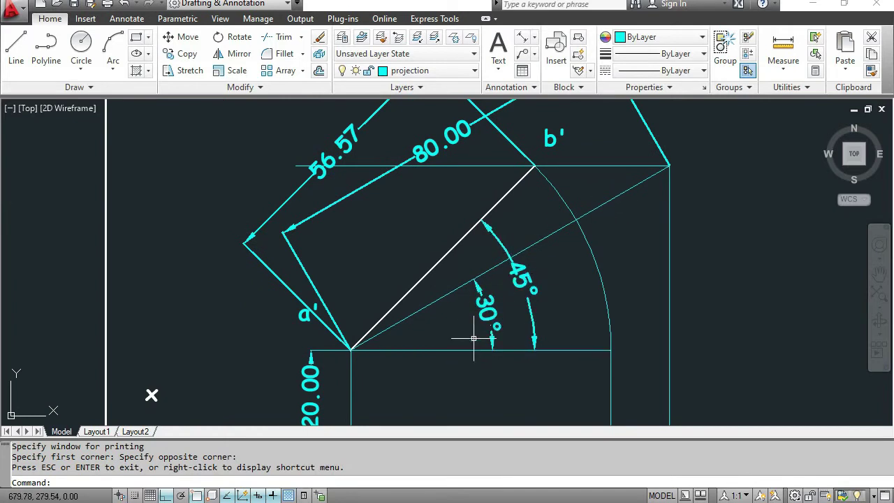
scroll(473, 340, "down", 5)
scroll(505, 144, "up", 6)
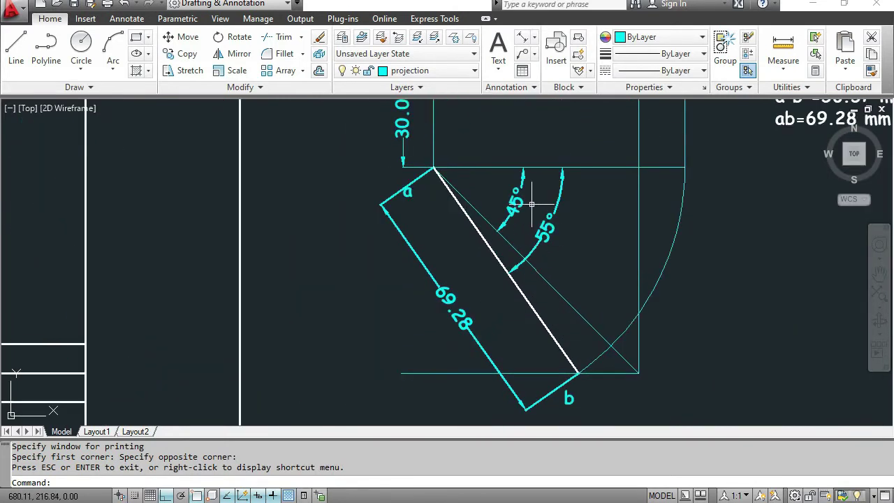
scroll(536, 279, "down", 5)
scroll(503, 316, "up", 3)
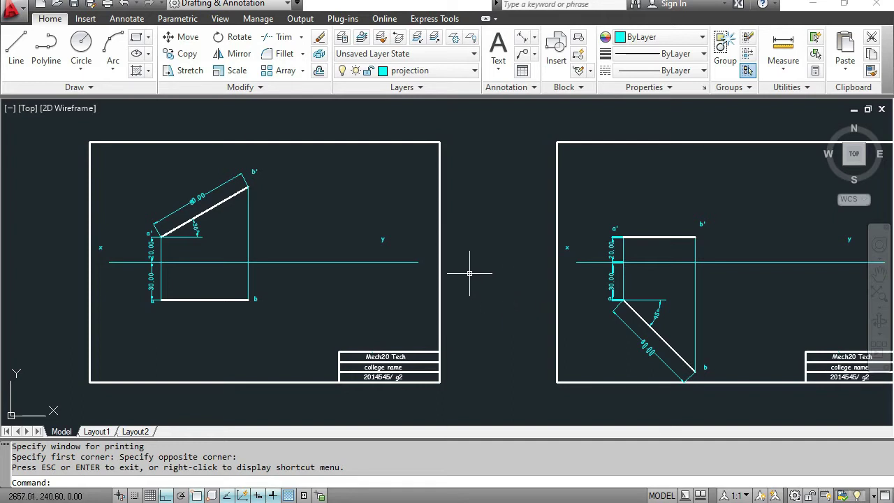
Compare the positions of end A and the view lines on the 30° and 45° sheets.
middle_click_drag(315, 284, 515, 295)
scroll(432, 324, "up", 2)
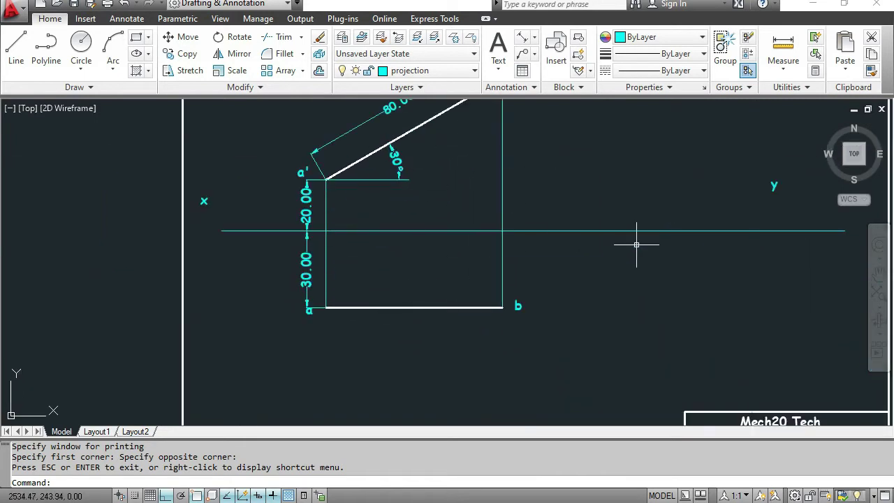
mouse_move(635, 244)
middle_mouse_down()
mouse_move(413, 279)
mouse_move(323, 253)
mouse_move(209, 184)
middle_mouse_up()
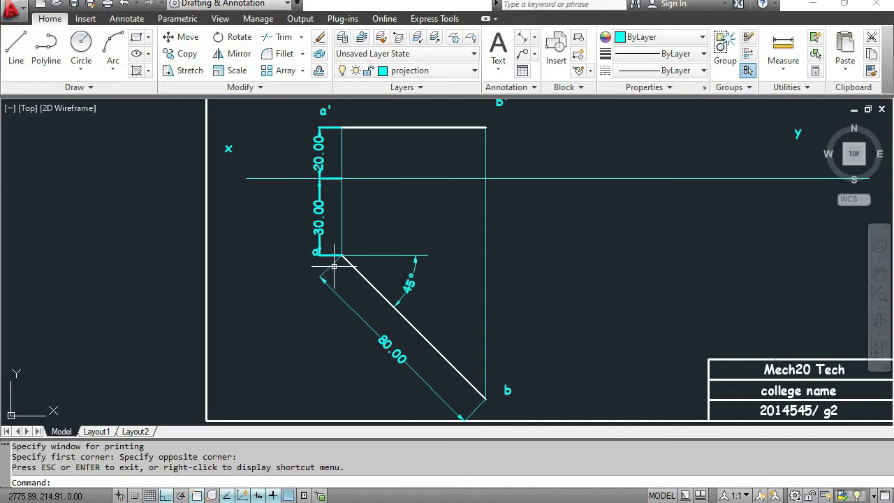
Move the inclined front view line a'b' on the 30° sheet to the projection layer and clear the selection.
scroll(334, 265, "down", 2)
middle_click_drag(213, 263, 229, 262)
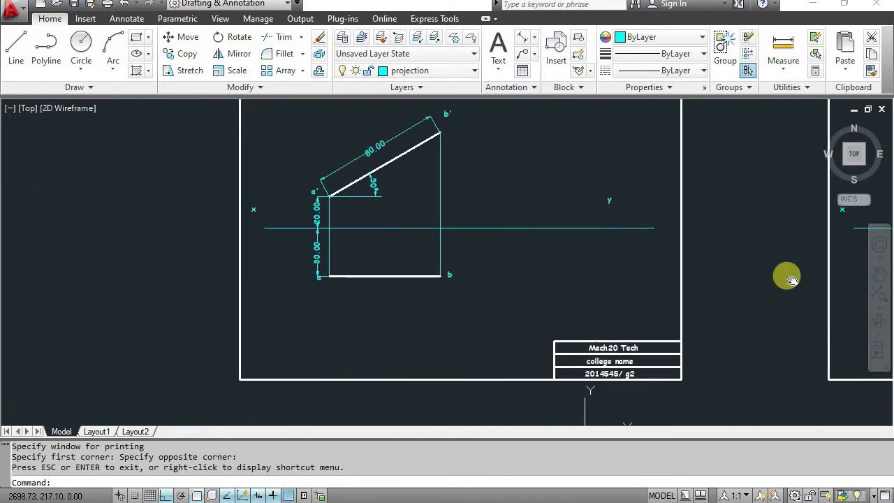
middle_click_drag(785, 276, 804, 293)
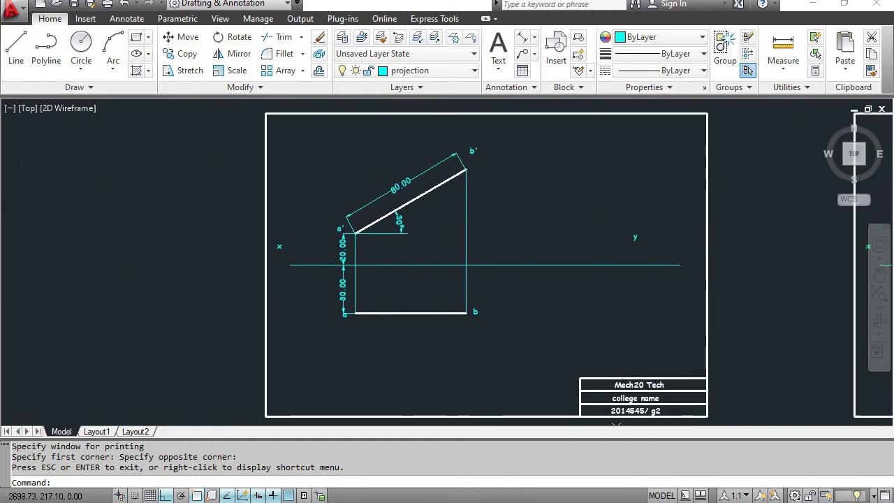
scroll(524, 315, "up", 2)
middle_click_drag(493, 248, 565, 293)
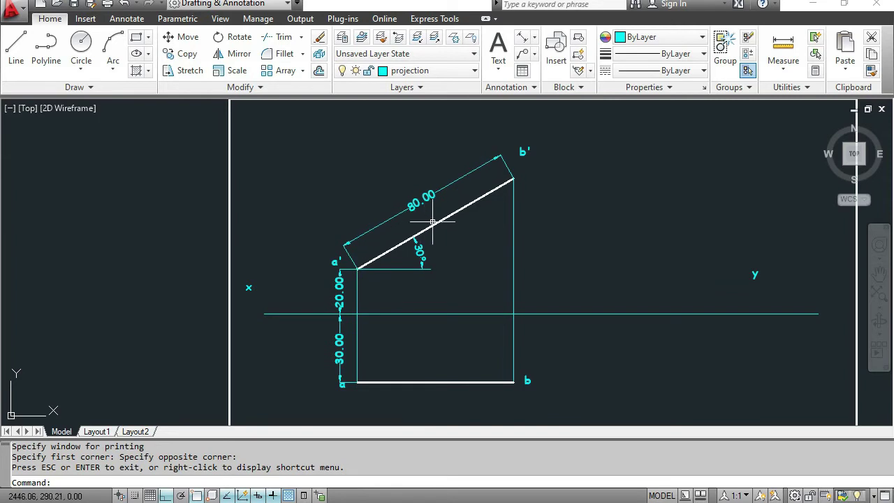
left_click(437, 222)
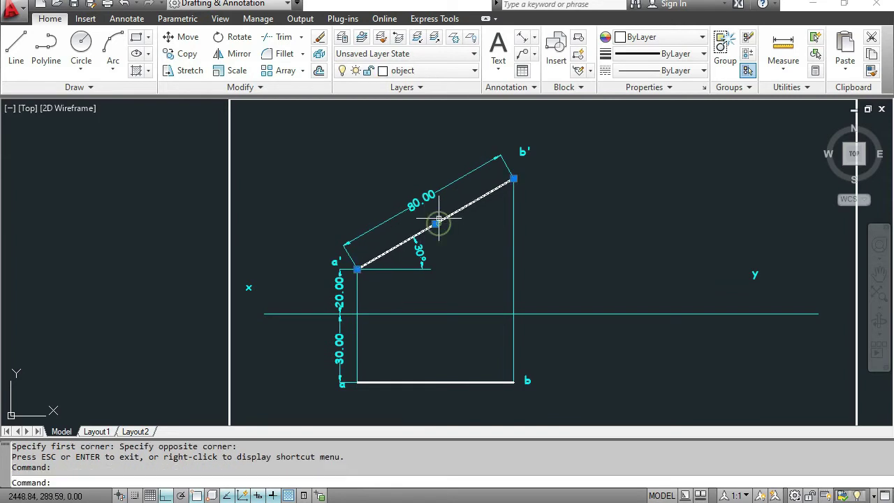
left_click(445, 72)
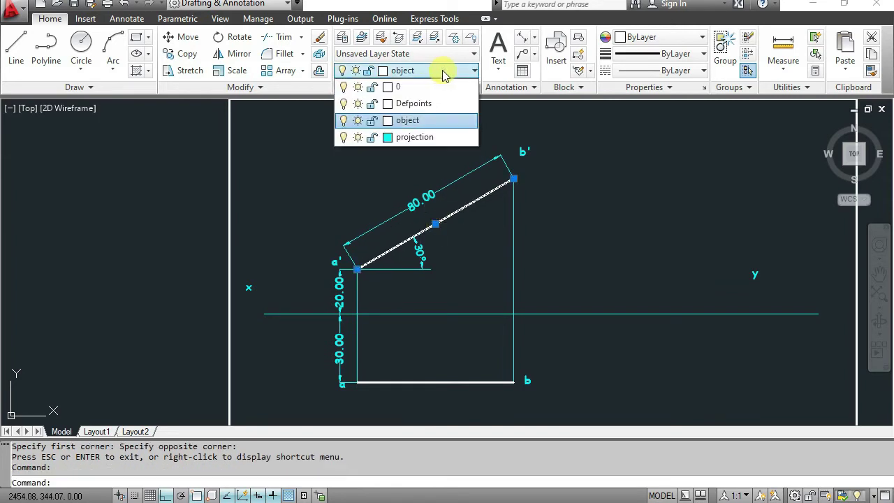
left_click(411, 139)
left_click(458, 211)
left_click(580, 248)
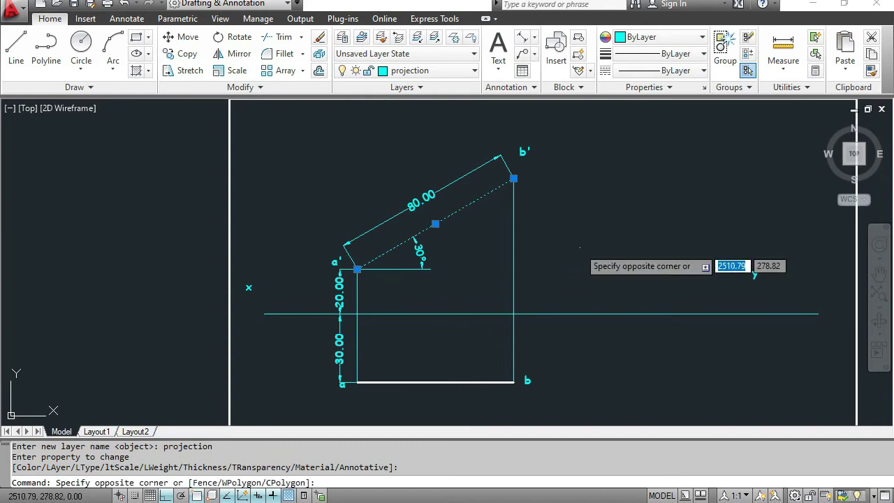
key("Escape")
key("Escape")
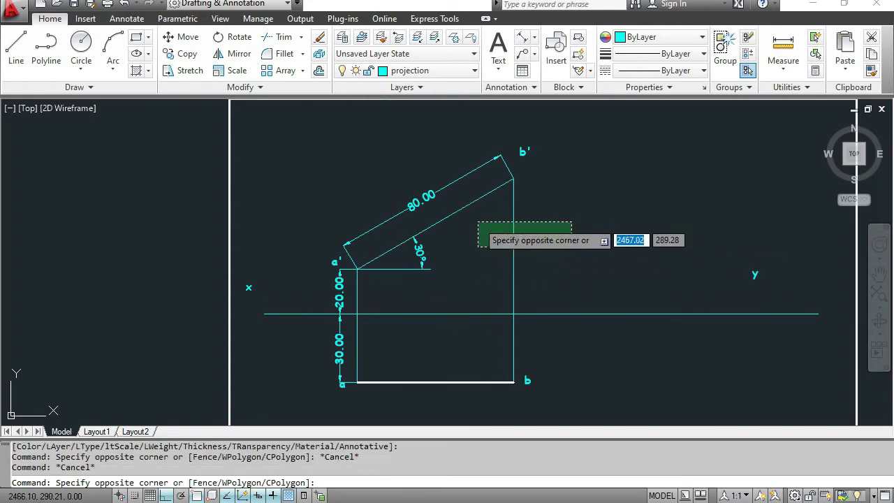
key("Escape")
key("Escape")
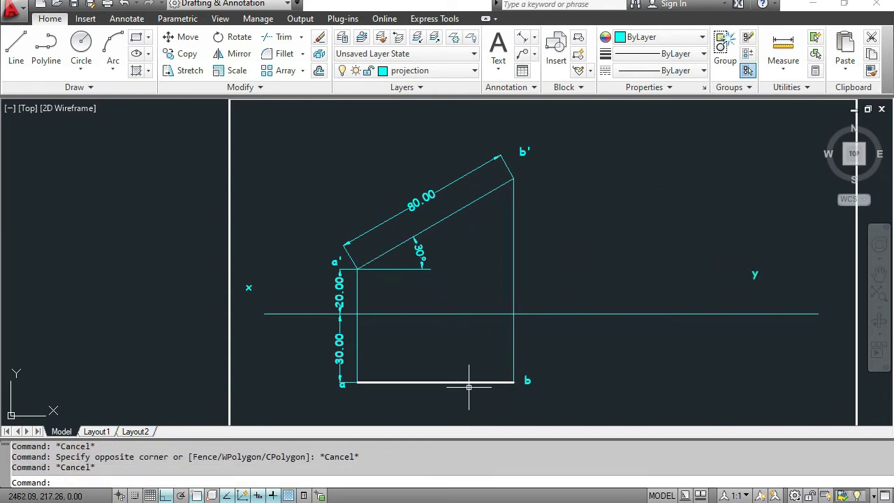
Move the horizontal top view line ab on the 30° sheet to the projection layer.
left_click(468, 385)
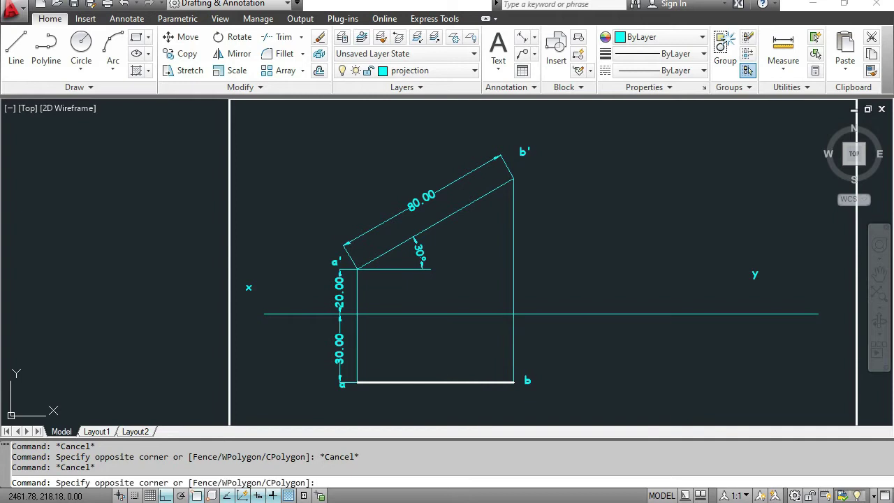
left_click(419, 70)
left_click(409, 139)
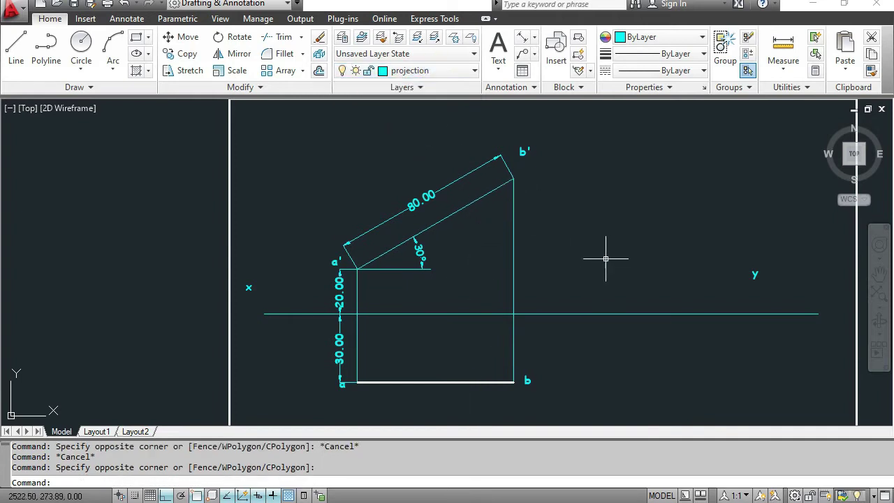
left_click(463, 353)
left_click(419, 411)
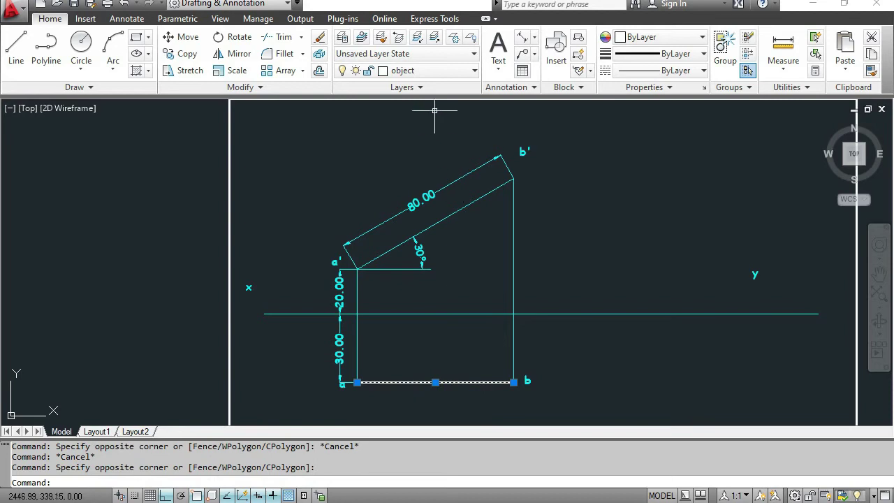
left_click(424, 71)
left_click(429, 138)
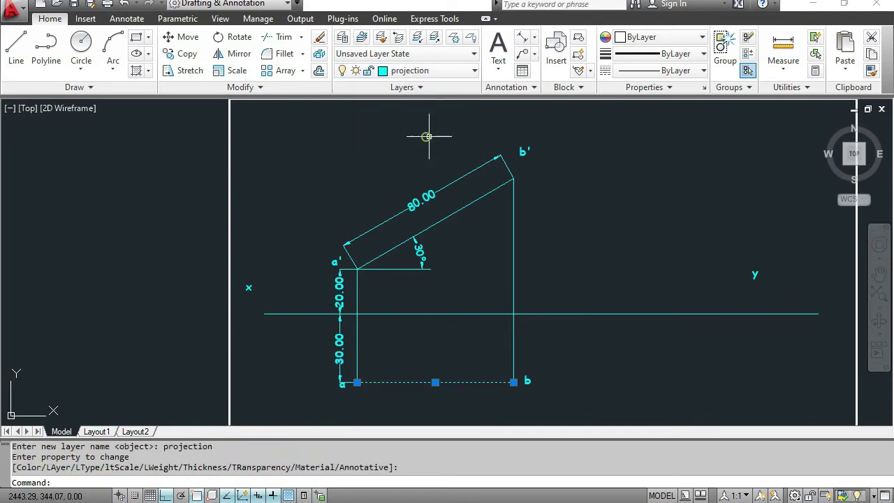
Move the horizontal front view line a'b' on the 45° sheet to the projection layer.
key("Escape")
key("Escape")
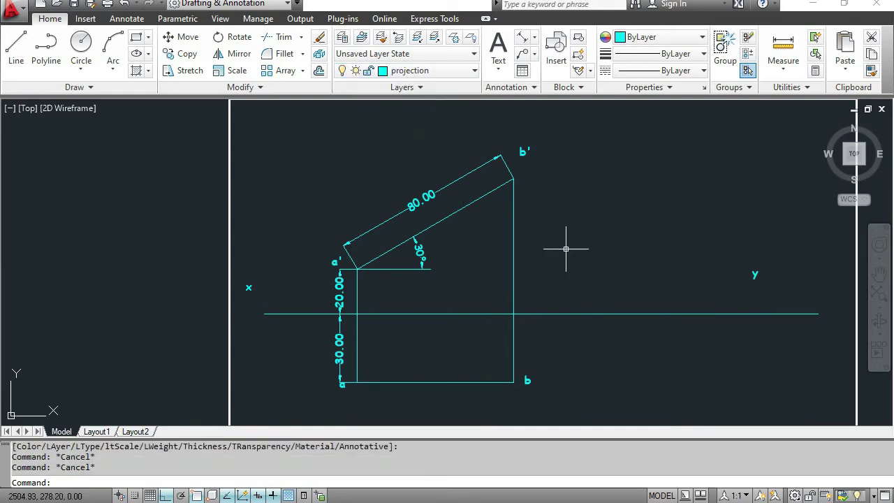
middle_click_drag(668, 253, 239, 256)
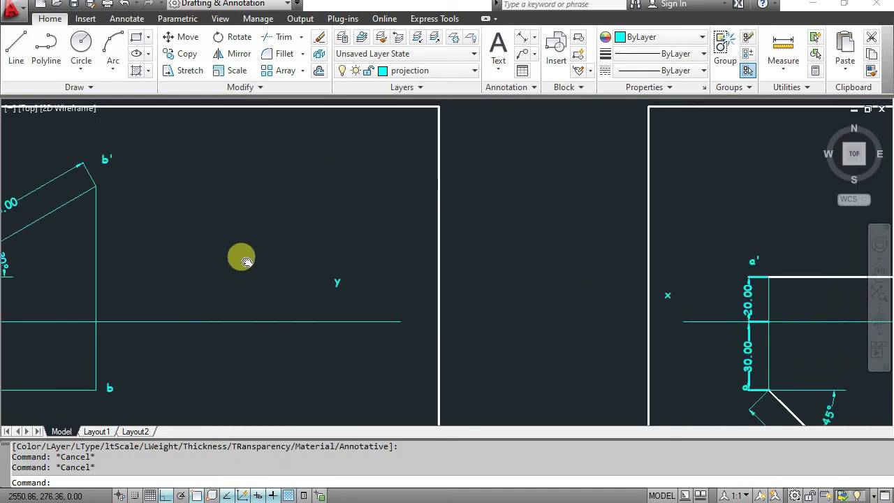
middle_click_drag(585, 282, 288, 204)
middle_click_drag(483, 245, 391, 208)
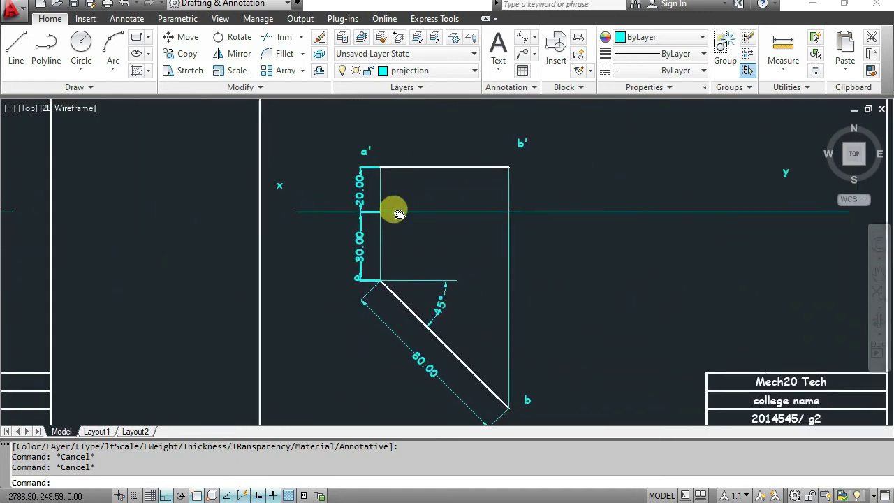
left_click(460, 136)
left_click(422, 190)
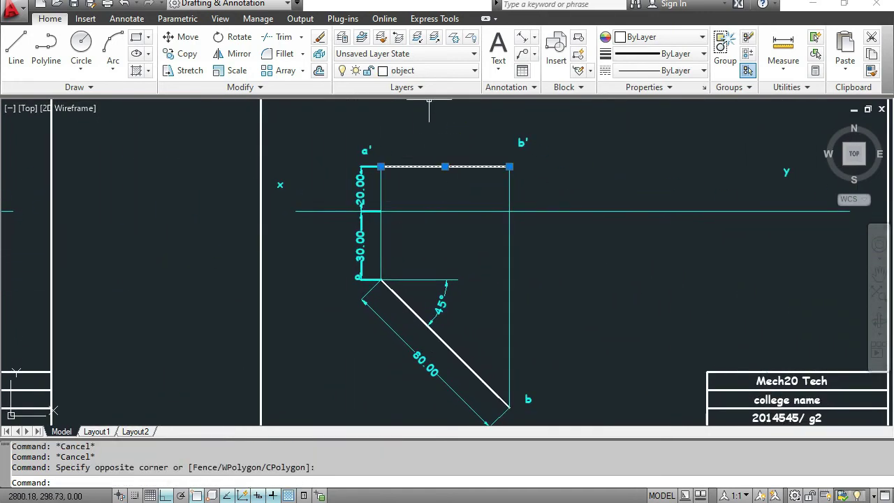
left_click(417, 73)
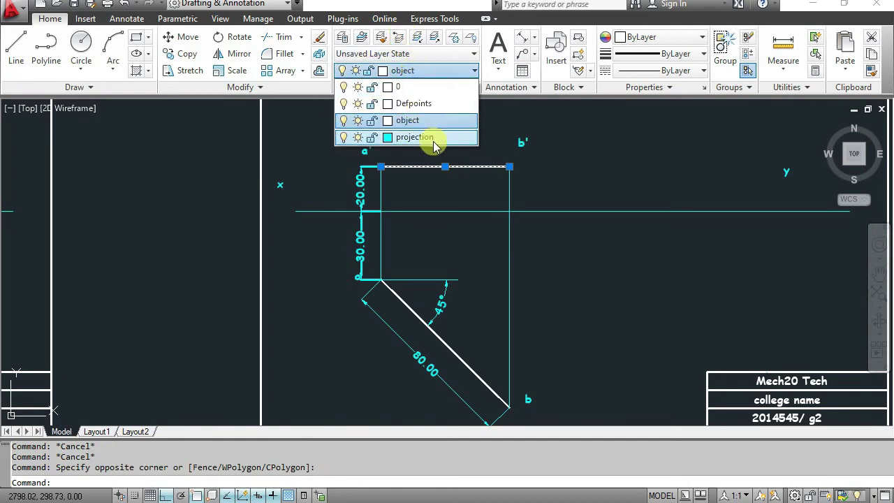
left_click(432, 140)
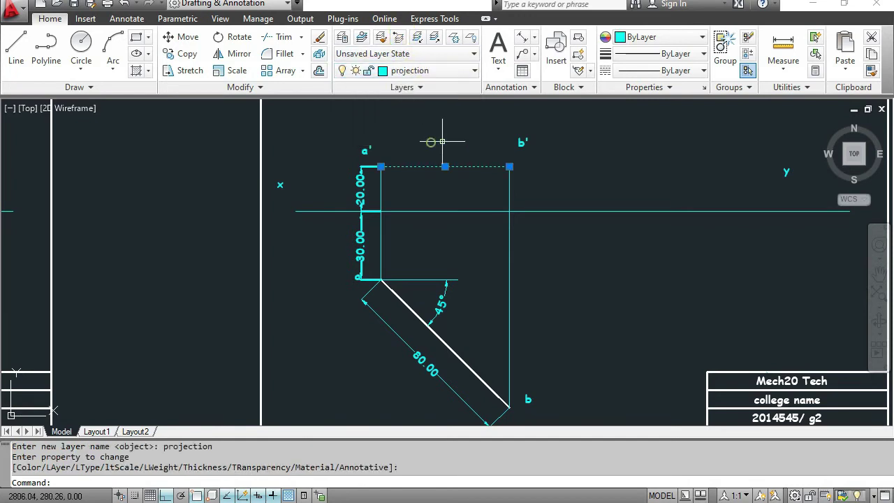
Move the inclined top view line ab on the 45° sheet to the projection layer and clear the selection.
left_click(470, 335)
left_click(457, 378)
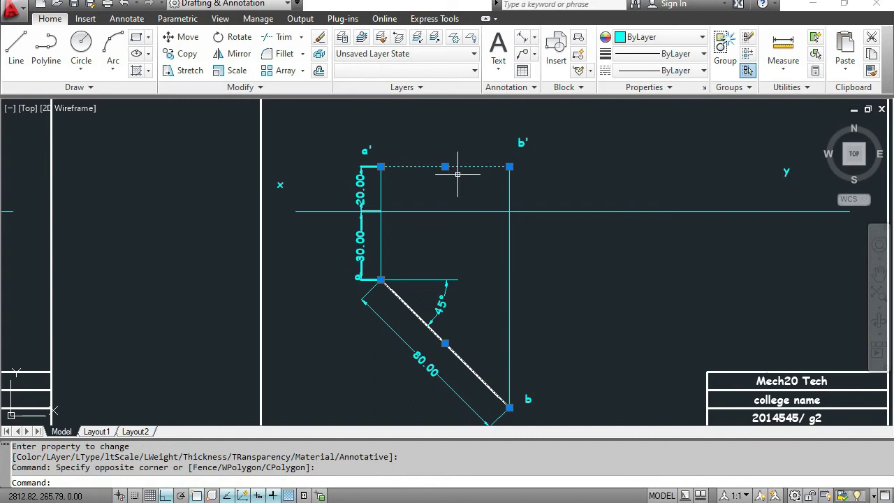
left_click(432, 73)
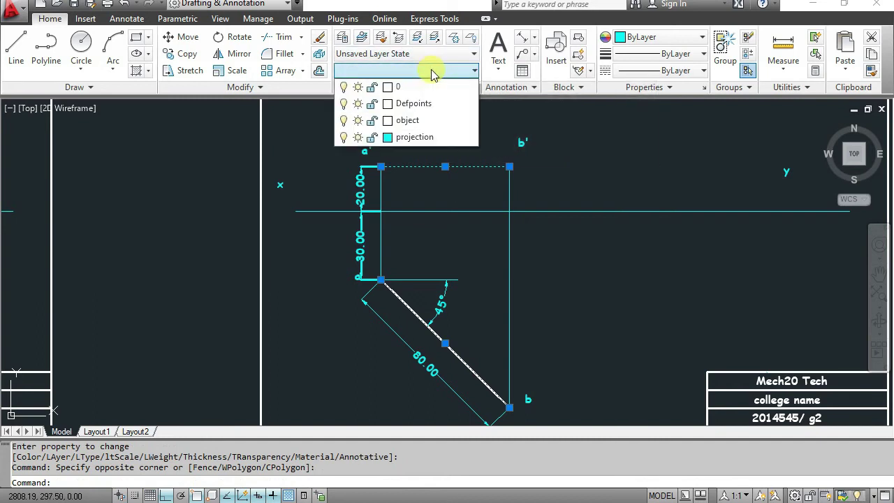
left_click(411, 138)
key("Escape")
key("Escape")
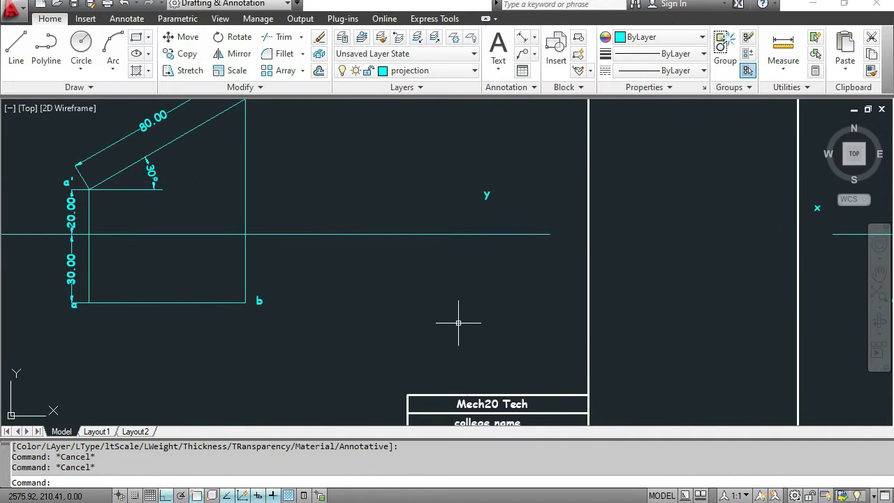
Examine the 80 mm length and inclination of a'b' on the 30° sheet and compare them with the 45° sheet.
middle_click_drag(459, 319, 722, 379)
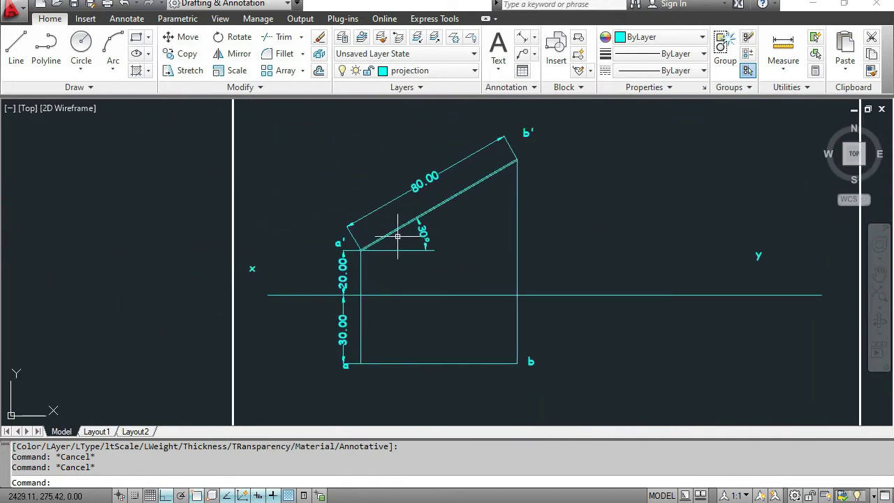
middle_click_drag(674, 285, 429, 273)
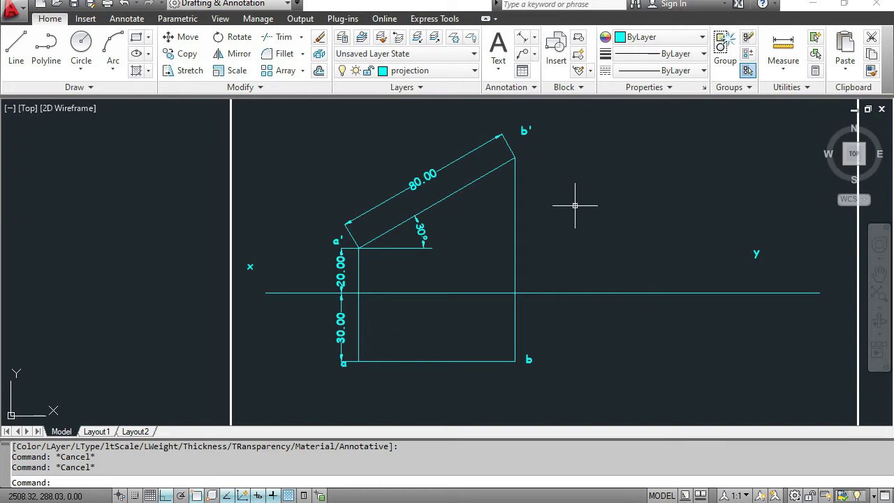
scroll(417, 184, "up", 3)
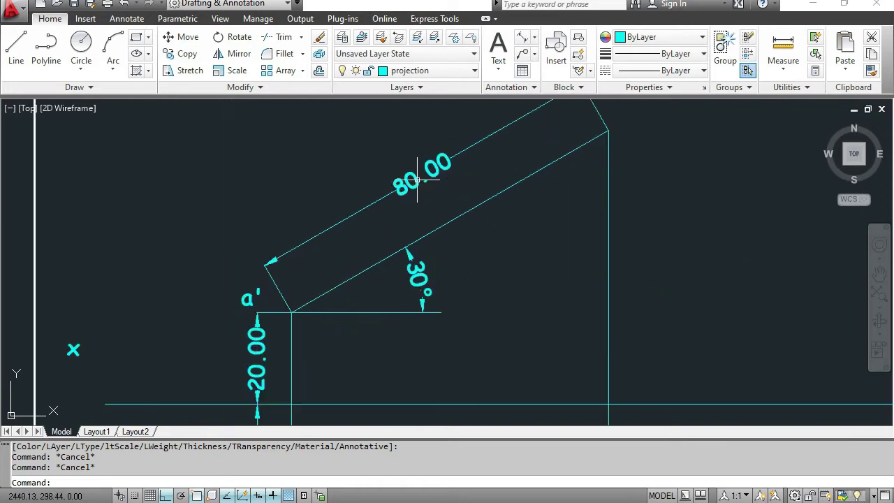
left_click(417, 170)
left_click(493, 230)
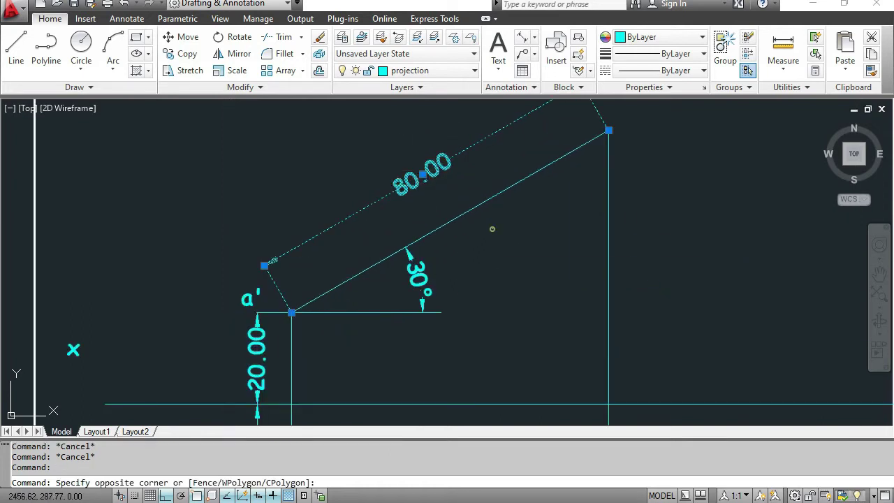
key("Escape")
scroll(506, 268, "down", 2)
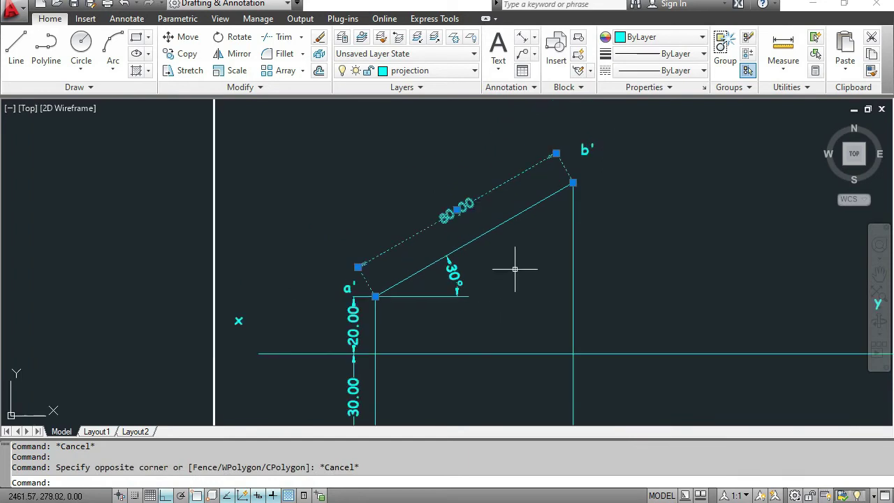
scroll(514, 269, "down", 2)
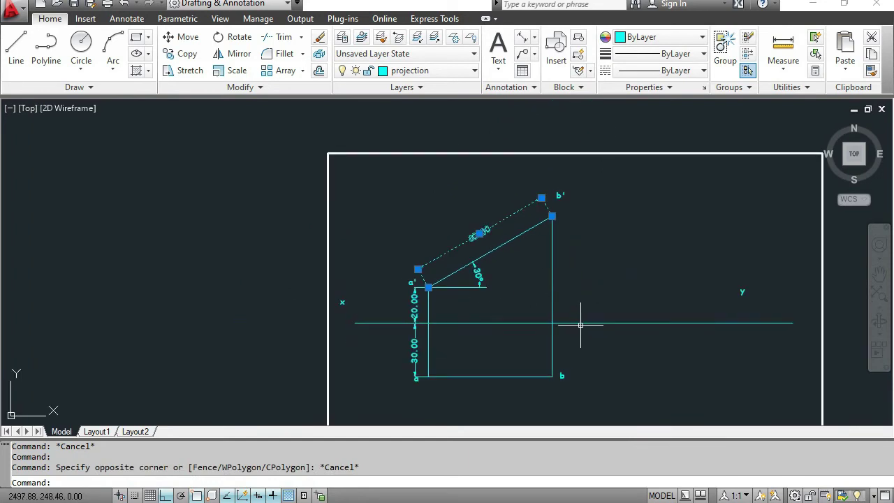
key("Escape")
key("Escape")
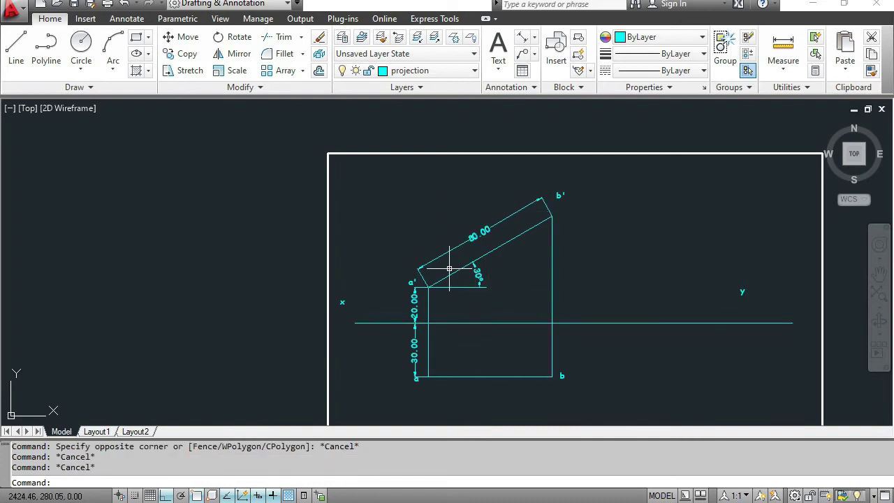
mouse_move(615, 266)
middle_mouse_down()
mouse_move(523, 256)
mouse_move(406, 306)
mouse_move(359, 231)
middle_mouse_up()
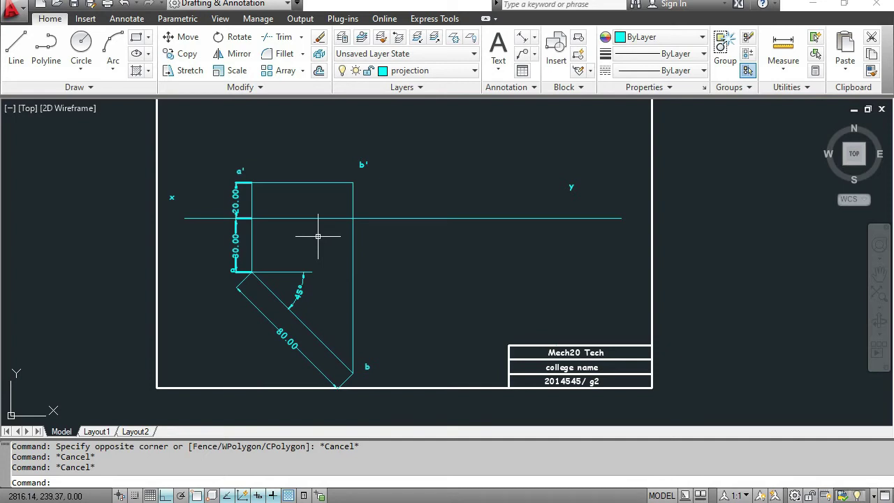
mouse_move(317, 236)
middle_mouse_down()
mouse_move(290, 283)
mouse_move(419, 286)
mouse_move(384, 286)
middle_mouse_up()
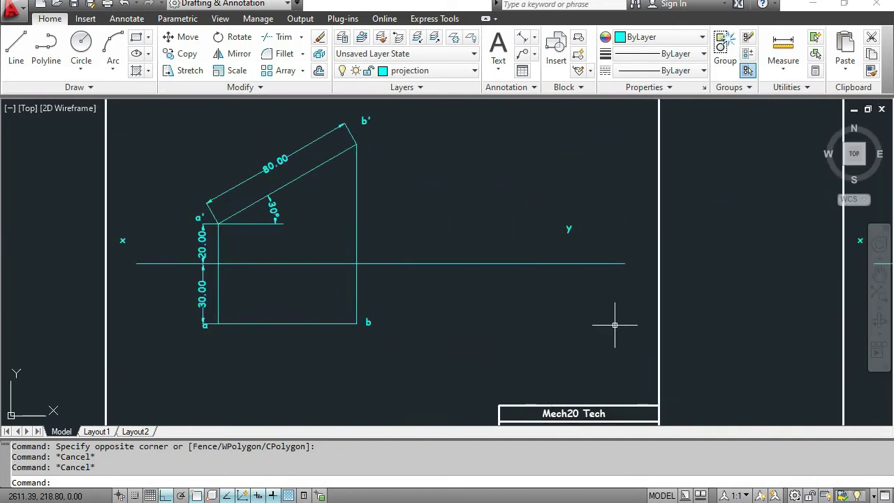
Erase the front view end labels a' and b' on the 45° sheet.
middle_click_drag(615, 325, 160, 279)
middle_click_drag(641, 278, 502, 277)
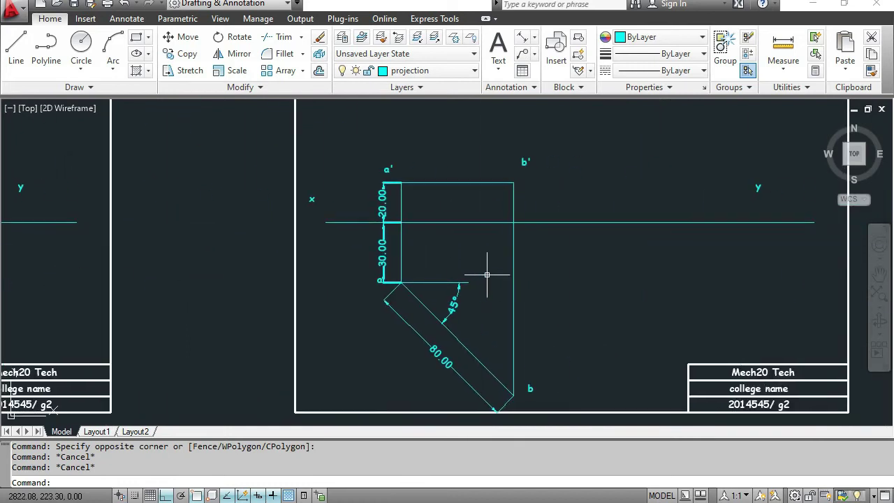
scroll(419, 247, "up", 3)
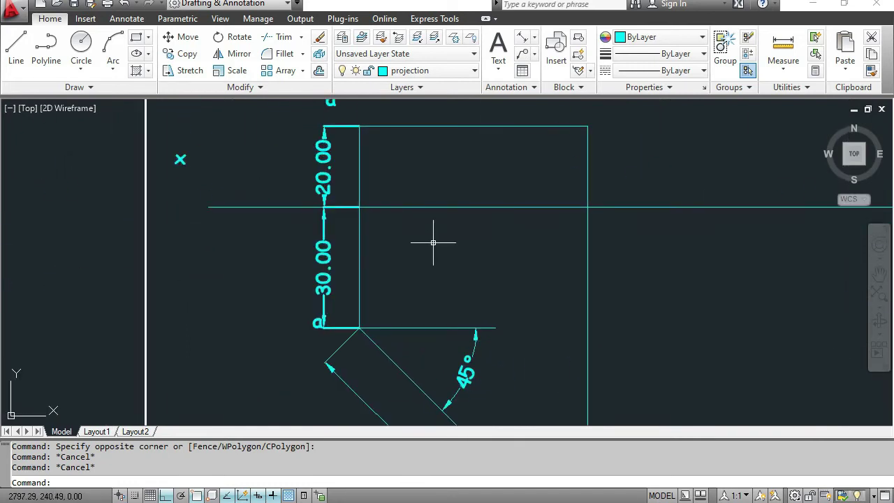
middle_click_drag(433, 242, 463, 326)
left_click(368, 198)
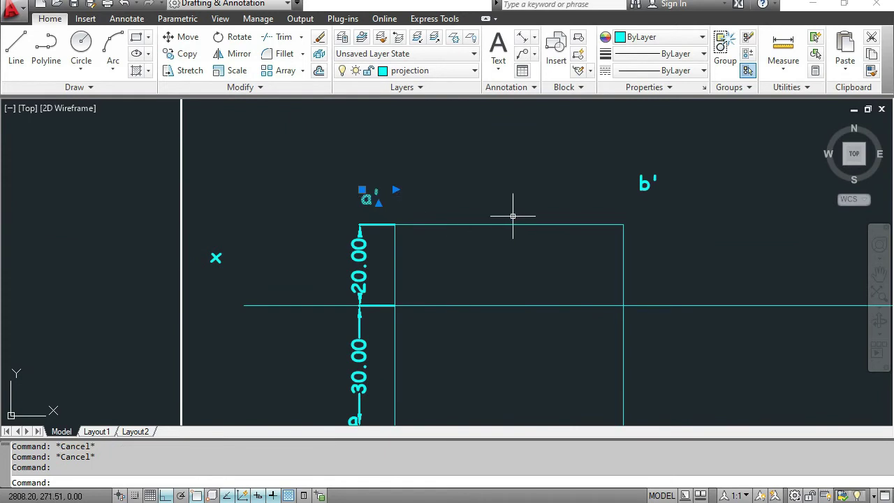
key("Delete")
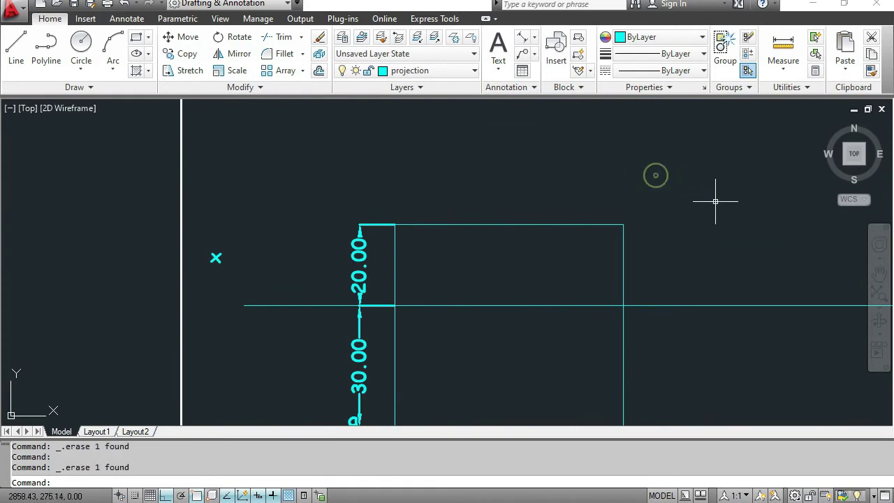
Erase the 20 mm and 30 mm distance dimensions and the top view label a on the 45° sheet.
left_click(358, 272)
key("Delete")
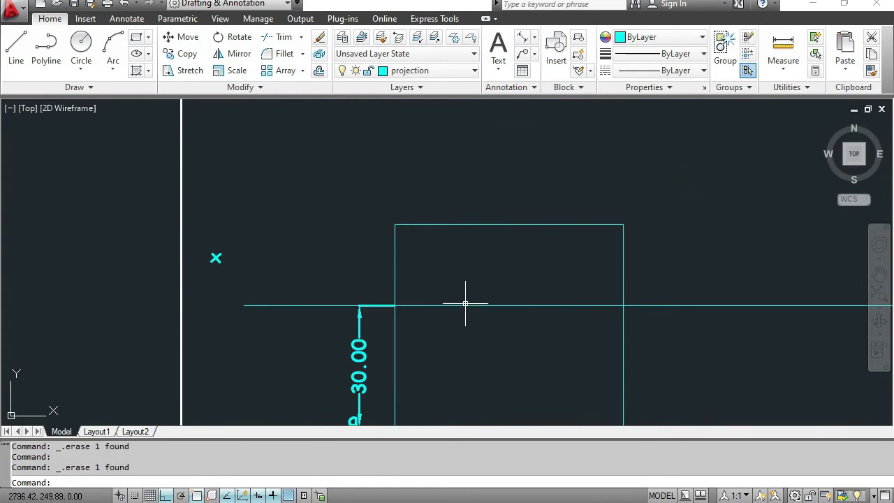
left_click(356, 361)
key("Delete")
middle_click_drag(443, 343, 447, 194)
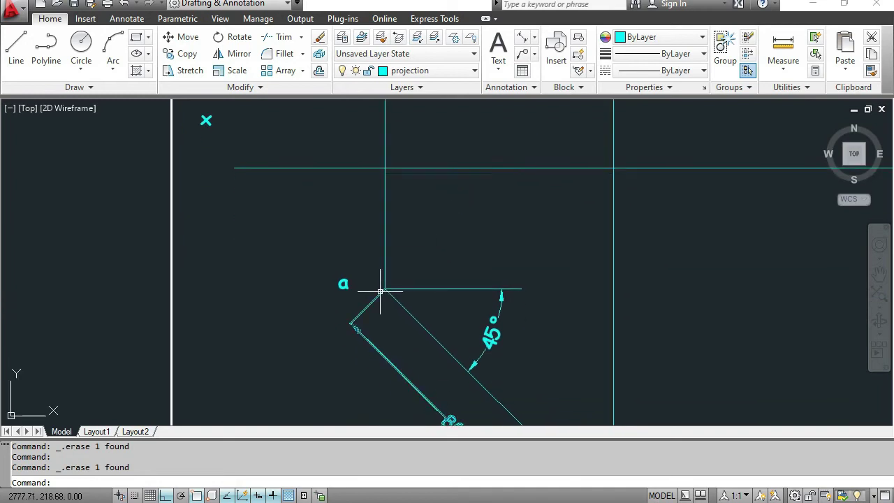
left_click(343, 283)
key("Delete")
scroll(523, 286, "down", 2)
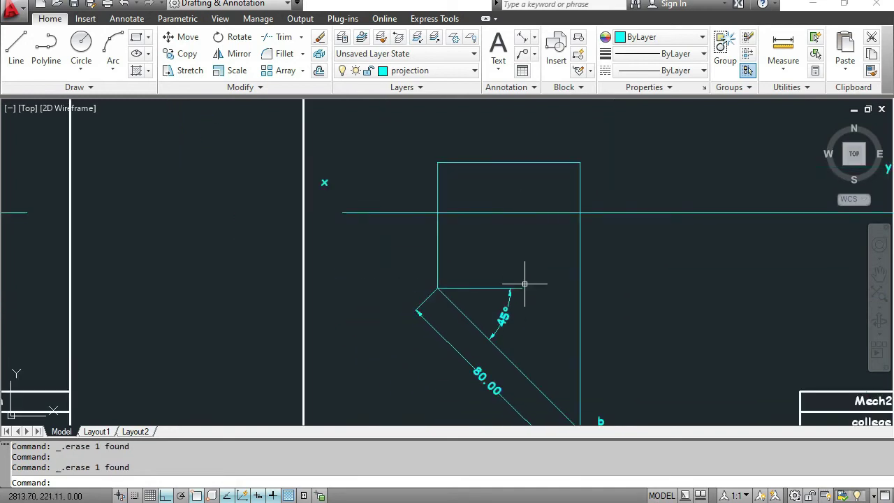
Copy the remaining 45° views onto the 30° sheet with Ortho off, matching the points where end A's projectors cross the xy line.
mouse_move(501, 288)
middle_mouse_down()
mouse_move(475, 245)
mouse_move(440, 233)
mouse_move(444, 250)
middle_mouse_up()
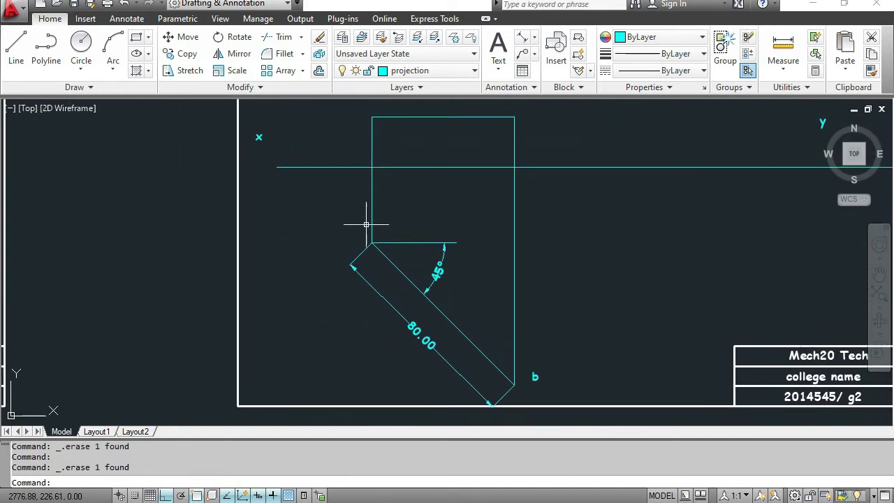
middle_click_drag(343, 265, 347, 295)
scroll(347, 295, "down", 1)
mouse_move(254, 244)
middle_mouse_down()
mouse_move(722, 256)
mouse_move(319, 195)
middle_mouse_up()
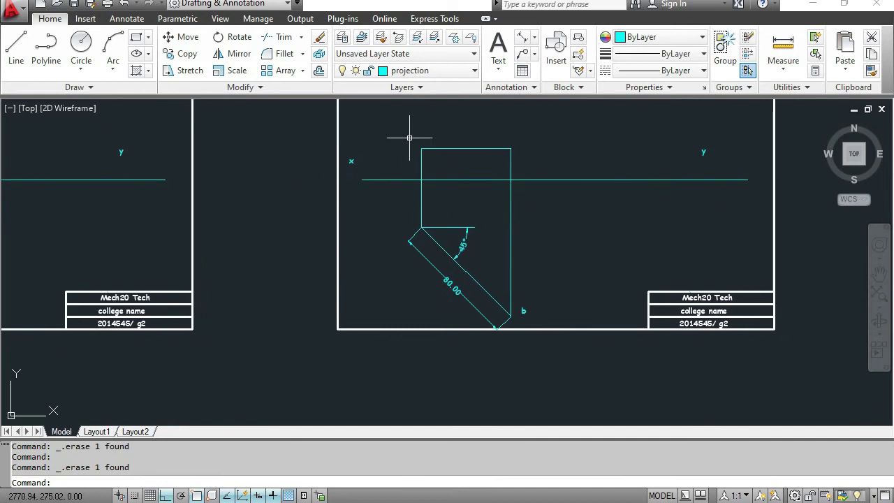
left_click(394, 125)
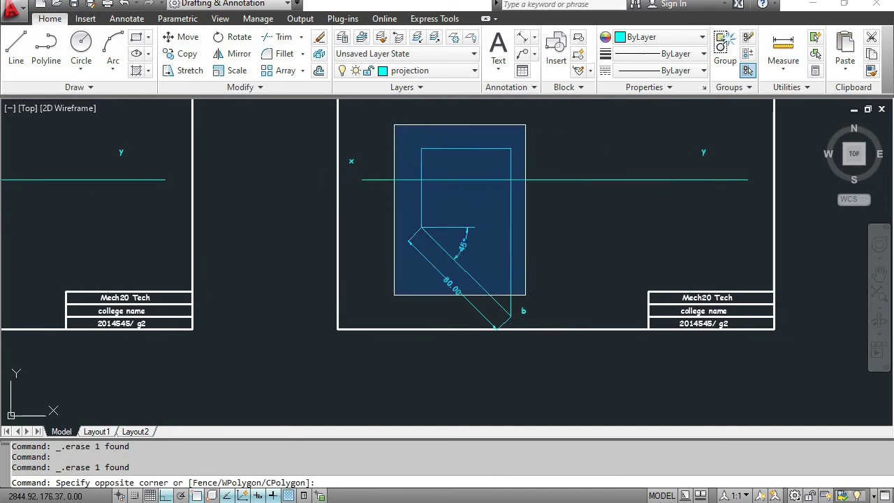
left_click(538, 341)
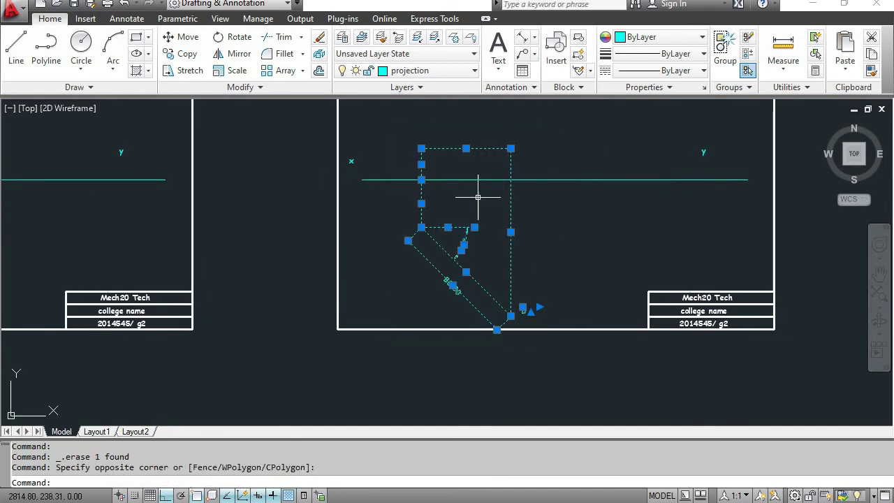
scroll(413, 165, "up", 3)
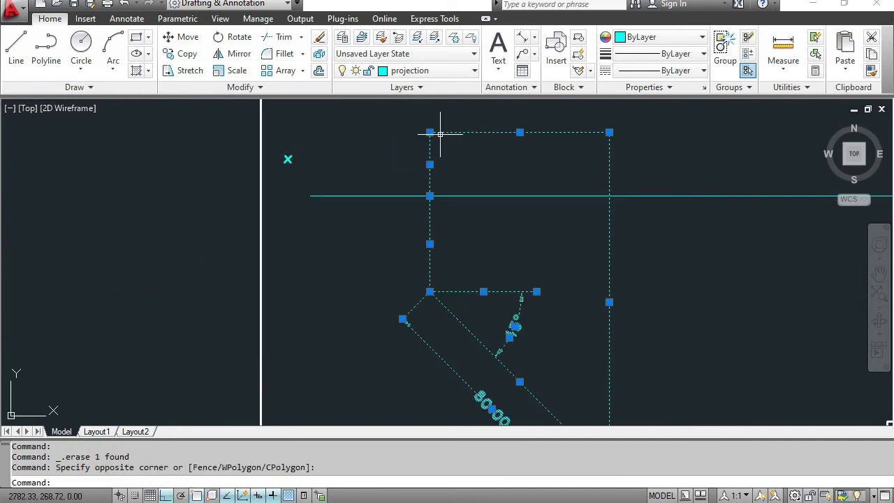
left_click(187, 60)
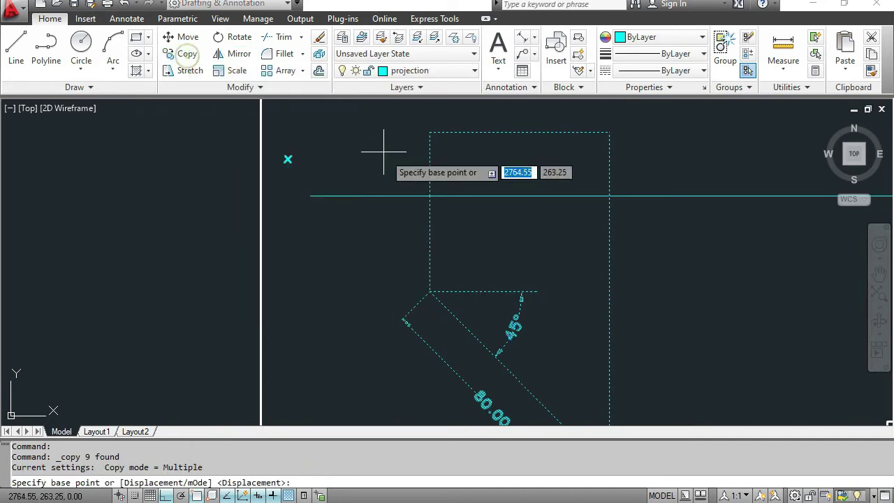
left_click(430, 197)
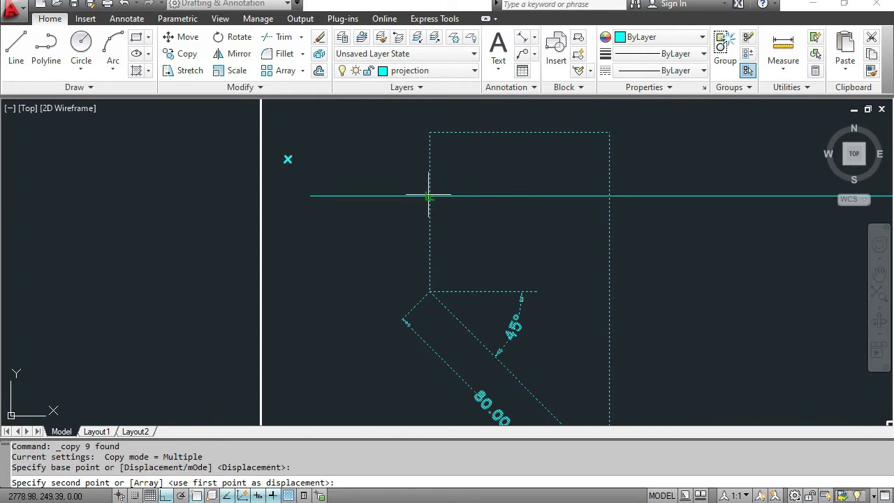
mouse_move(127, 224)
middle_mouse_down()
mouse_move(769, 269)
mouse_move(880, 294)
mouse_move(870, 291)
middle_mouse_up()
middle_click_drag(424, 280, 684, 313)
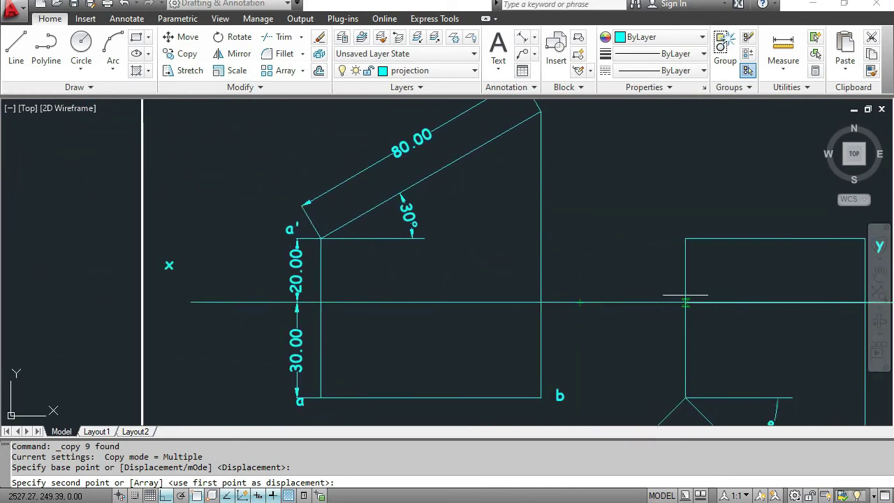
key("F8")
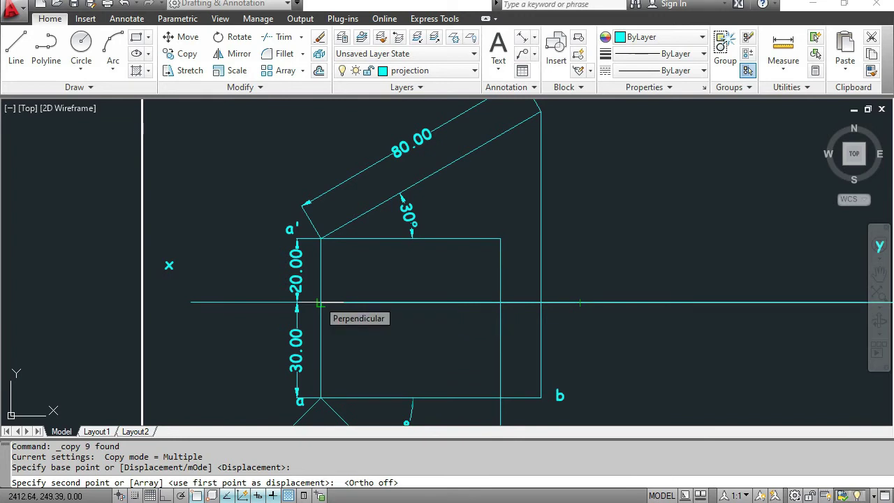
left_click(319, 303)
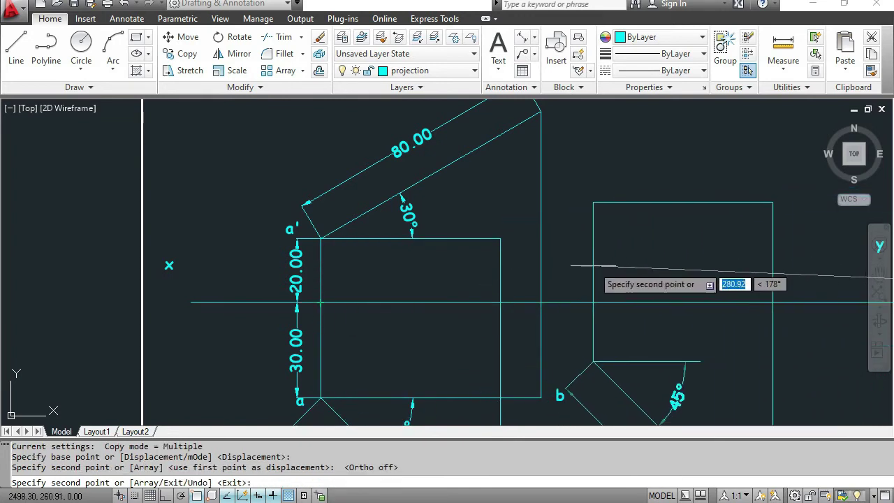
Finish copying and examine the combined 30° front view and 45° top view around the shared end A projector.
key("Escape")
scroll(592, 266, "down", 4)
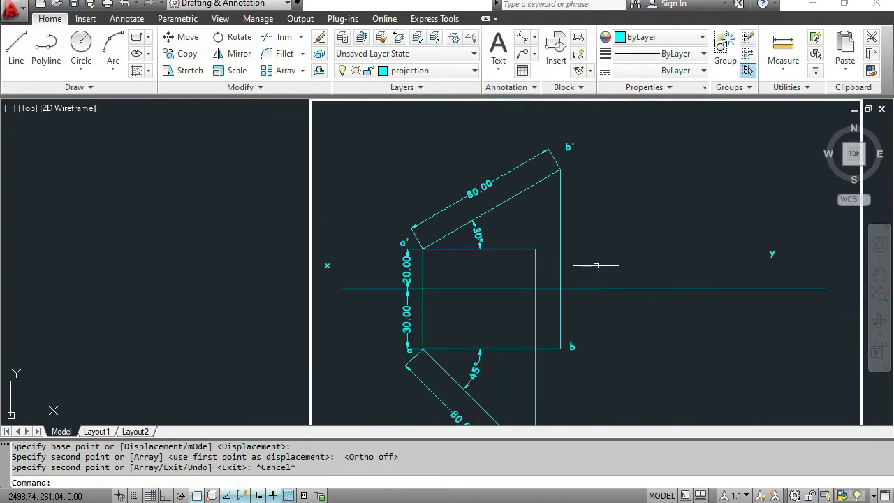
middle_click_drag(649, 262, 619, 253)
scroll(606, 262, "down", 1)
scroll(606, 262, "up", 2)
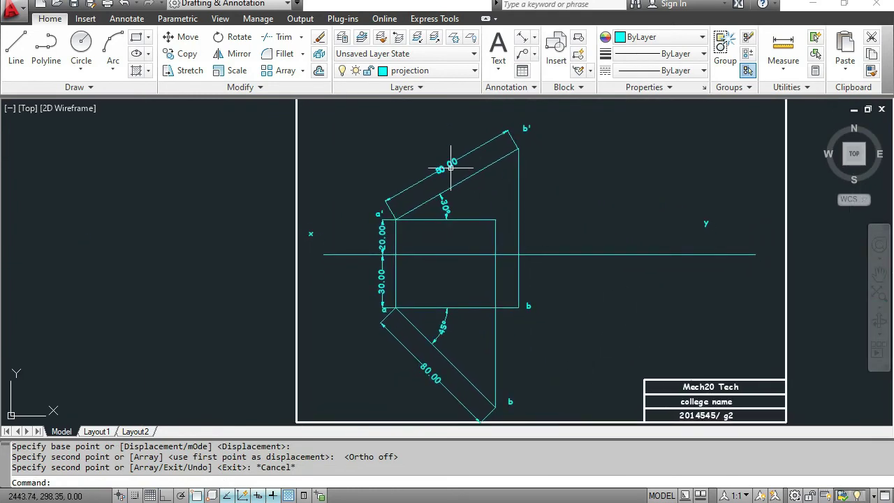
mouse_move(639, 304)
middle_mouse_down()
mouse_move(496, 299)
mouse_move(404, 272)
middle_mouse_up()
middle_click_drag(798, 302, 576, 302)
middle_click_drag(463, 273, 665, 283)
mouse_move(333, 231)
middle_mouse_down()
mouse_move(556, 283)
mouse_move(531, 278)
middle_mouse_up()
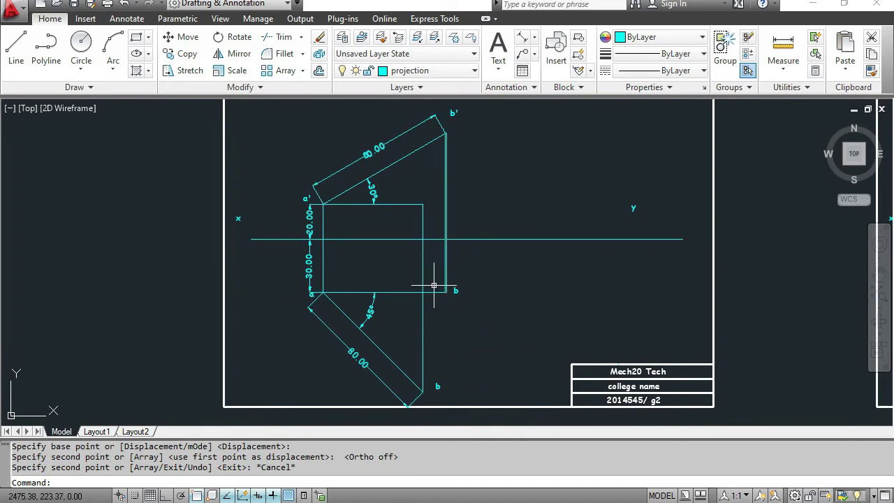
Examine the finished reference sheet of the line inclined to both planes and compare its construction with the combined drawing.
scroll(289, 311, "down", 4)
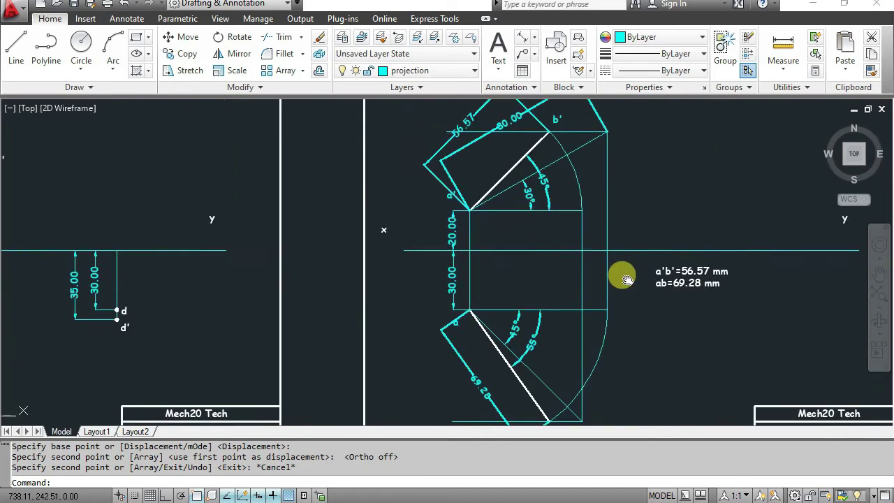
middle_click_drag(638, 272, 551, 283)
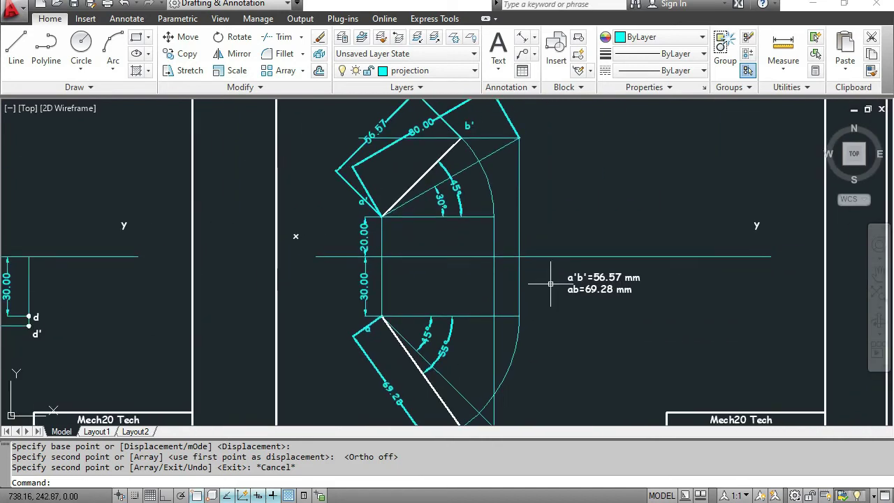
mouse_move(423, 179)
middle_mouse_down()
mouse_move(525, 233)
mouse_move(510, 319)
mouse_move(536, 163)
mouse_move(529, 279)
mouse_move(535, 256)
middle_mouse_up()
scroll(535, 256, "down", 2)
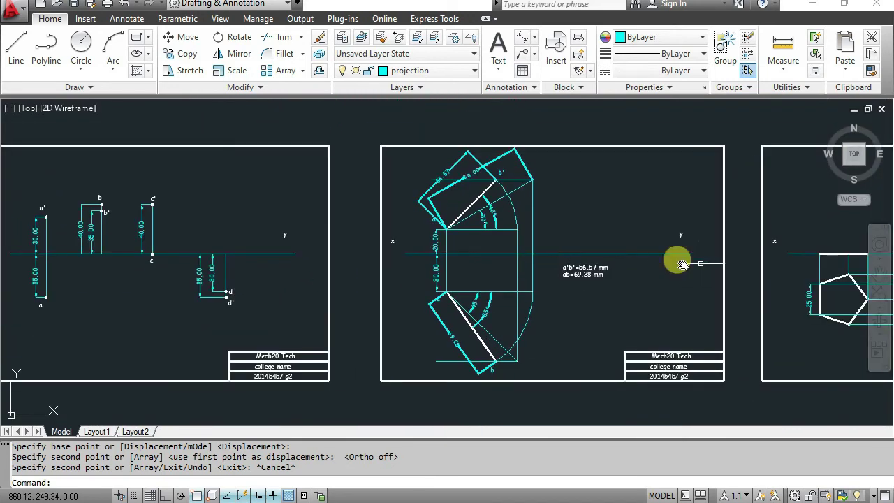
middle_click_drag(679, 256, 399, 260)
middle_click_drag(605, 266, 210, 288)
middle_click_drag(583, 285, 101, 287)
middle_click_drag(529, 286, 286, 280)
scroll(548, 336, "up", 2)
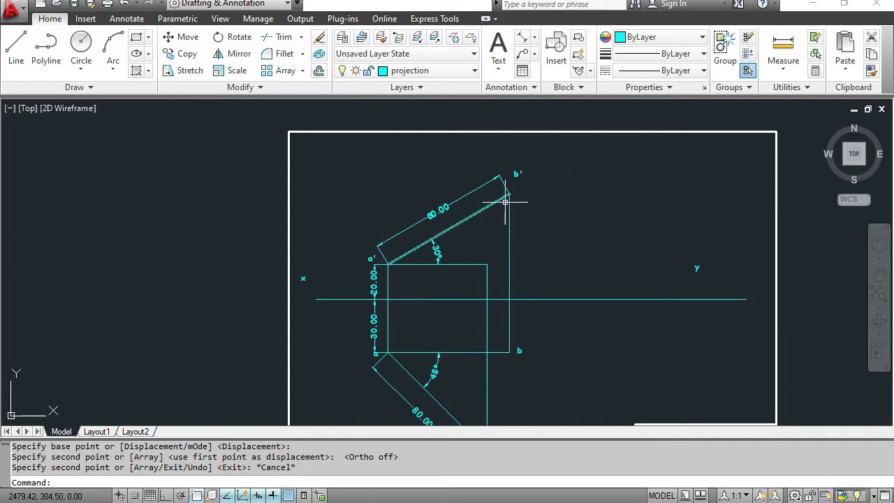
Draw a horizontal locus line in the front view with Ortho on, from b' back past the projector of a'.
middle_click_drag(564, 298, 555, 211)
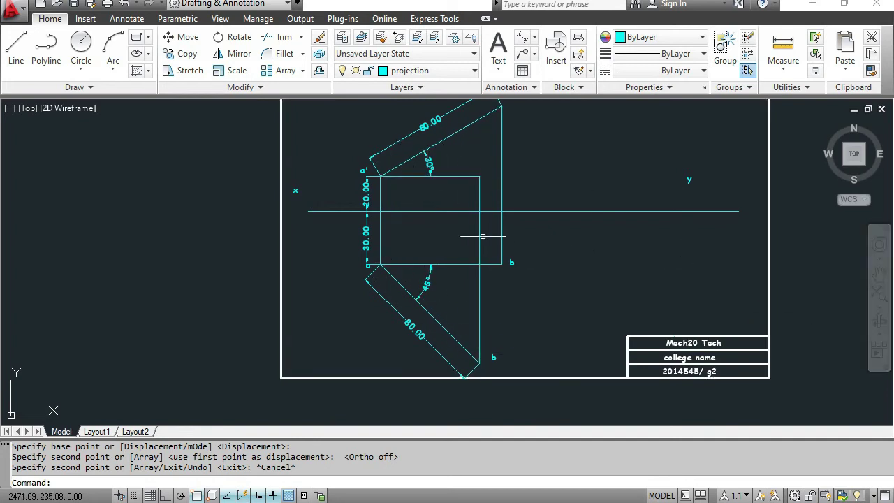
middle_click_drag(563, 289, 550, 311)
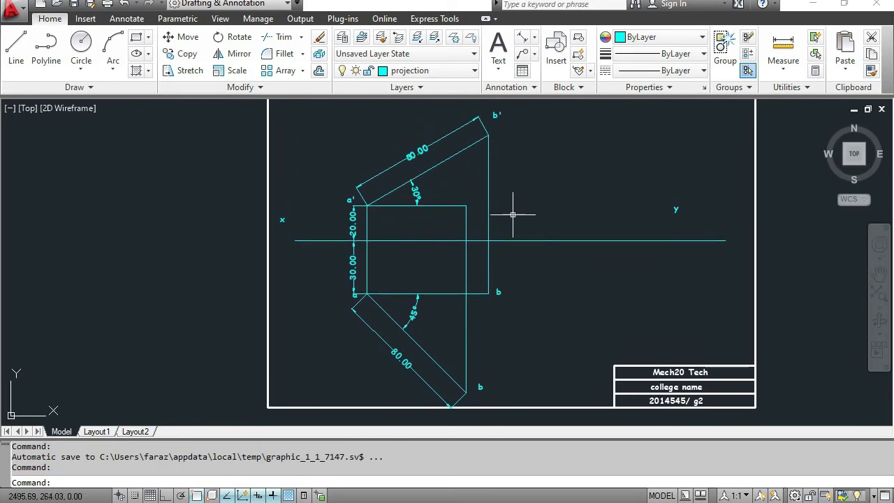
mouse_move(554, 184)
middle_mouse_down()
mouse_move(539, 235)
mouse_move(538, 216)
middle_mouse_up()
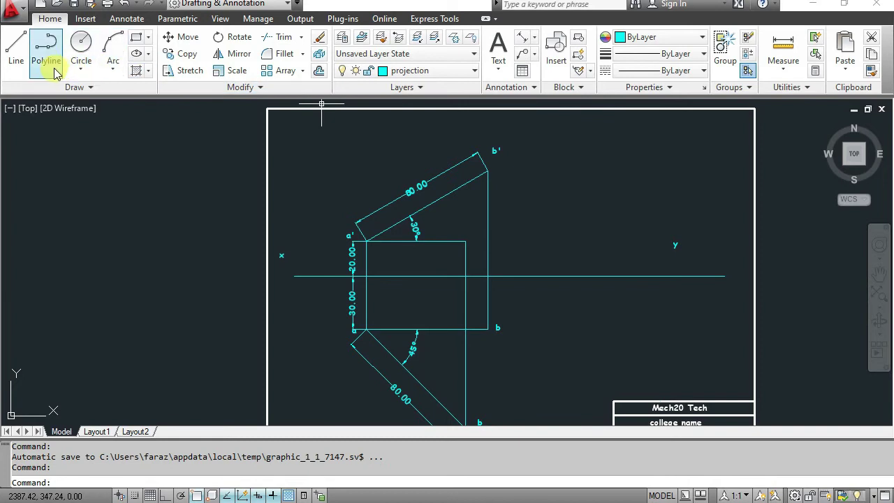
left_click(20, 49)
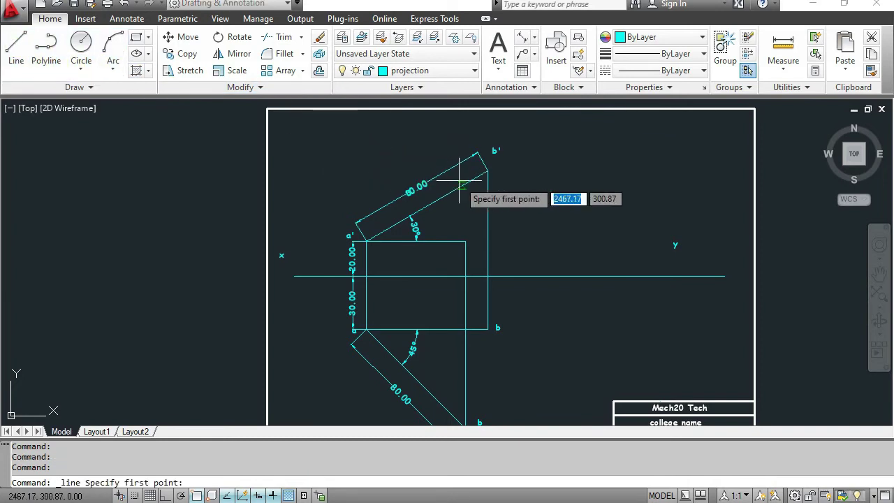
left_click(487, 170)
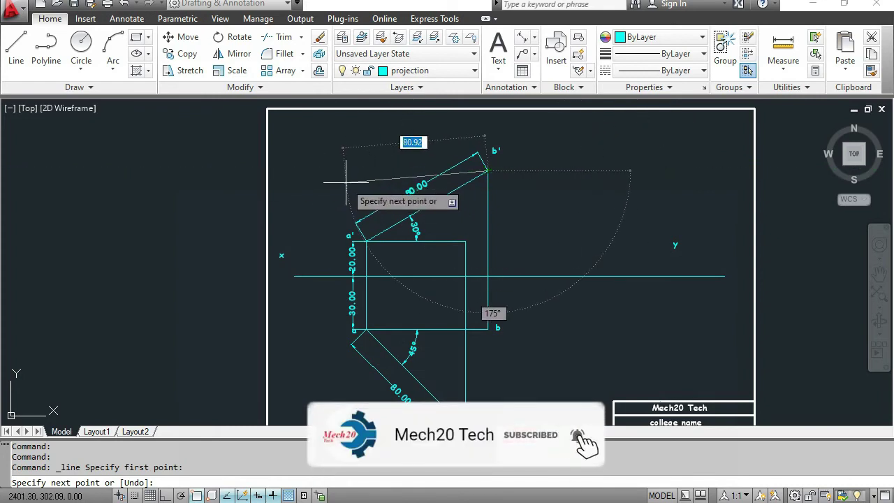
key("F8")
left_click(326, 169)
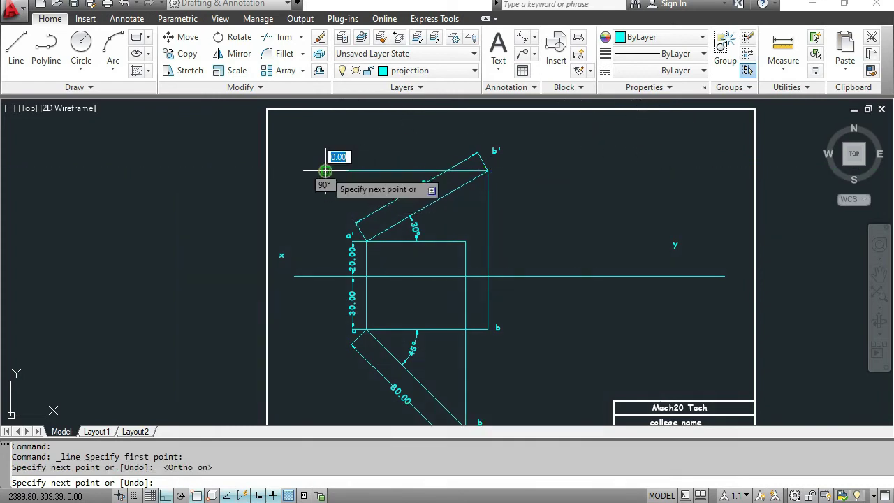
key("Escape")
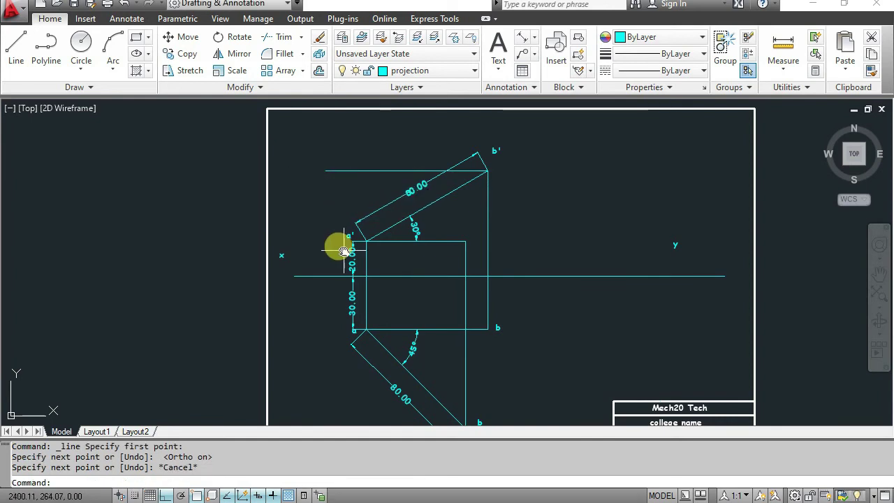
Draw a horizontal locus line in the top view from the lower end b of the 45° line back past a.
middle_click_drag(335, 247, 340, 195)
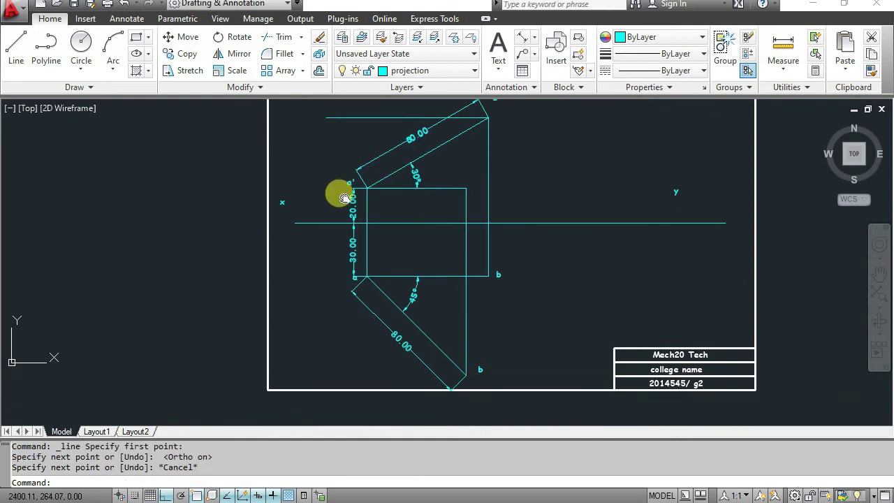
left_click(17, 63)
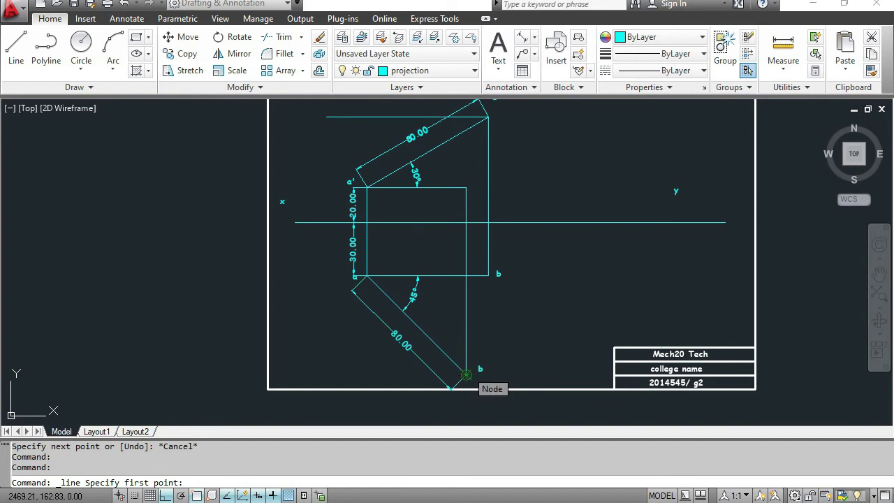
left_click(466, 375)
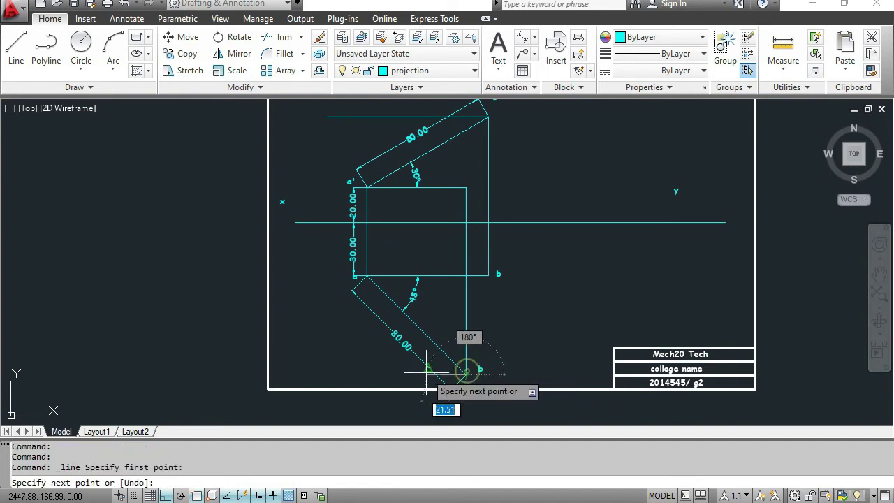
left_click(348, 371)
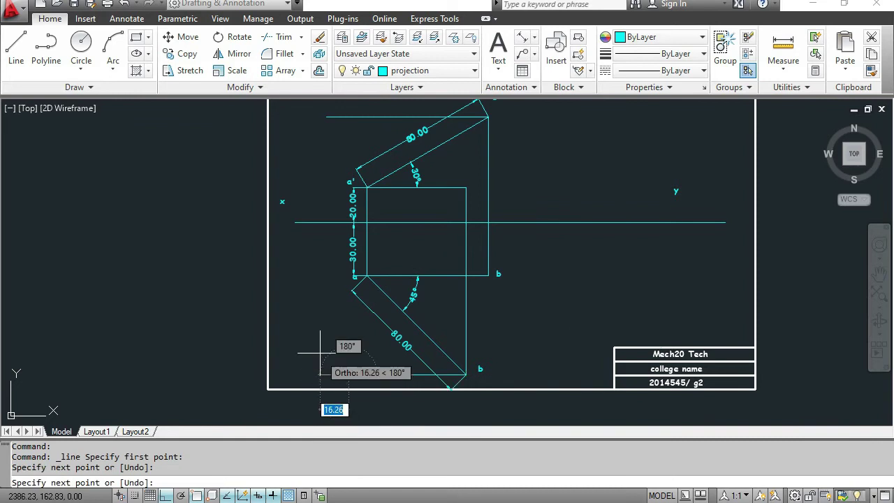
key("Escape")
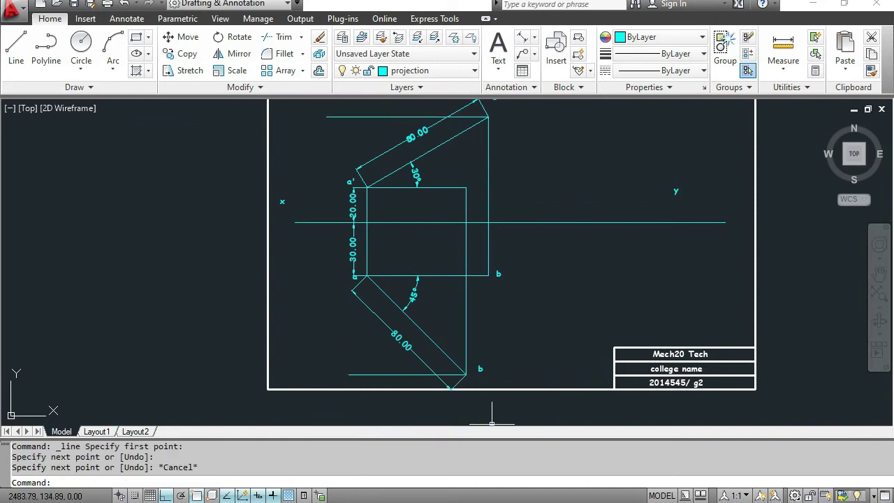
Draw a Center, Start, End arc centred on a' from the far end of its horizontal line up to directly above a'.
middle_click_drag(560, 295, 542, 358)
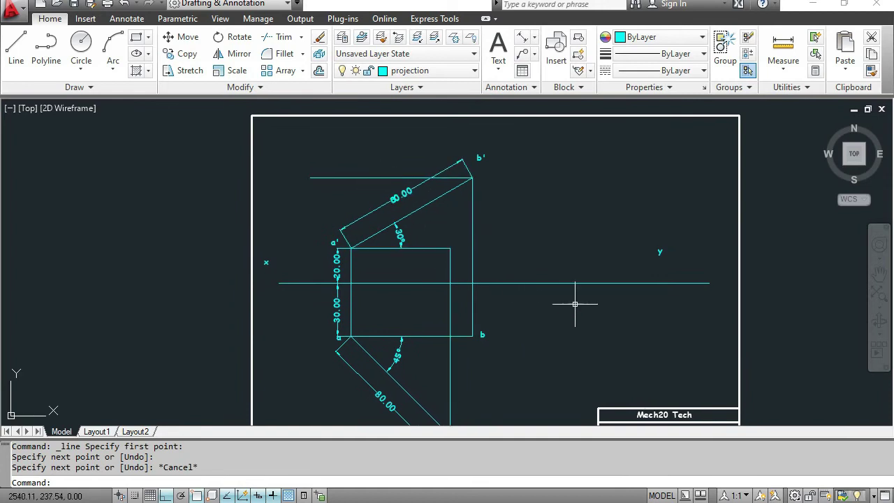
middle_click_drag(575, 304, 554, 210)
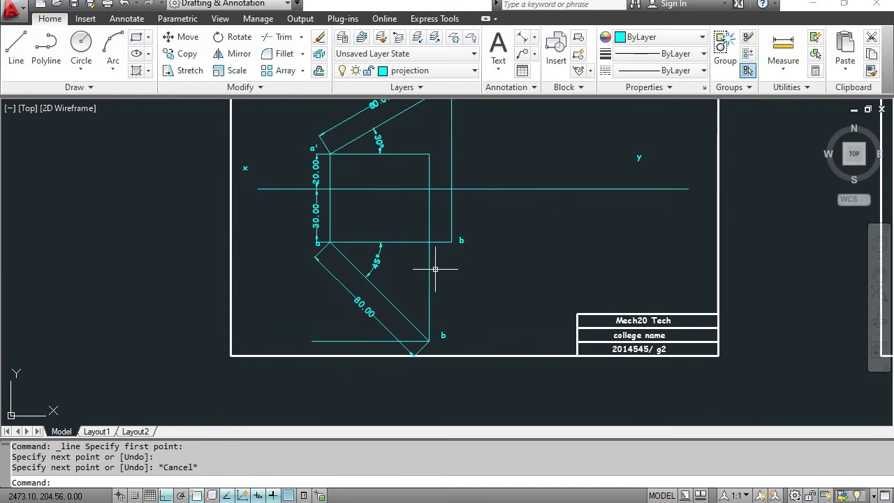
mouse_move(453, 275)
middle_mouse_down()
mouse_move(429, 363)
mouse_move(436, 379)
middle_mouse_up()
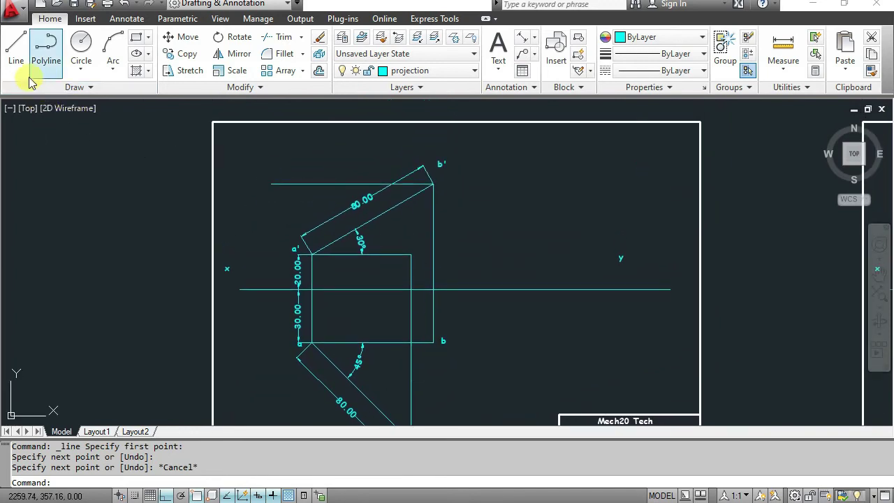
left_click(112, 68)
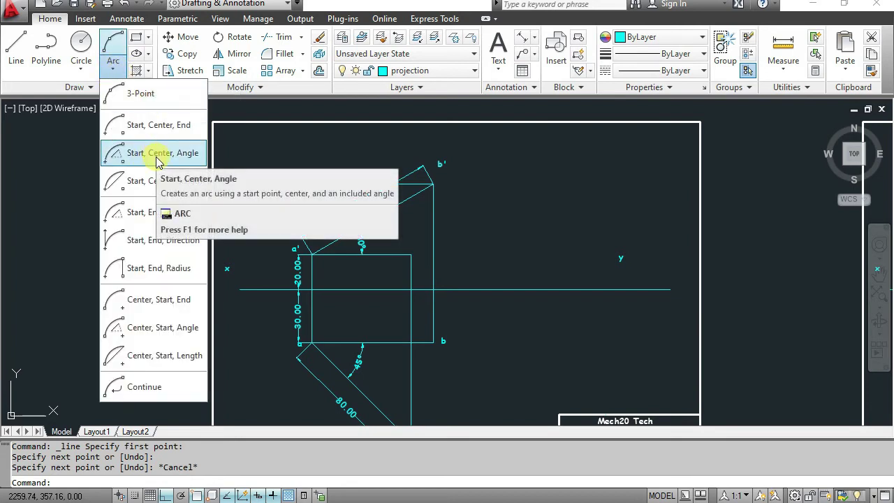
left_click(149, 311)
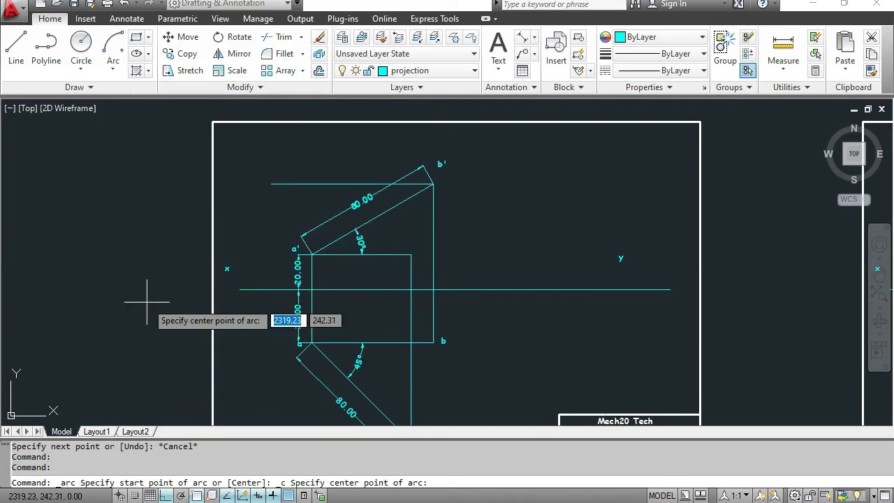
left_click(312, 255)
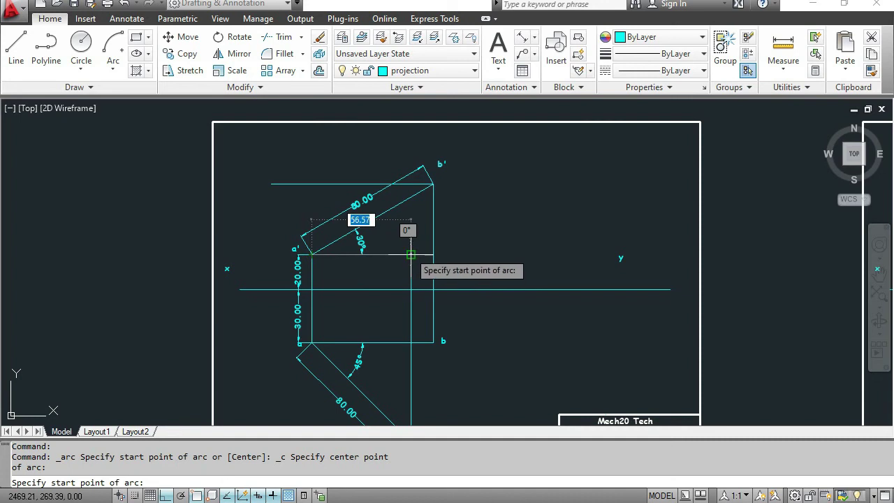
left_click(410, 256)
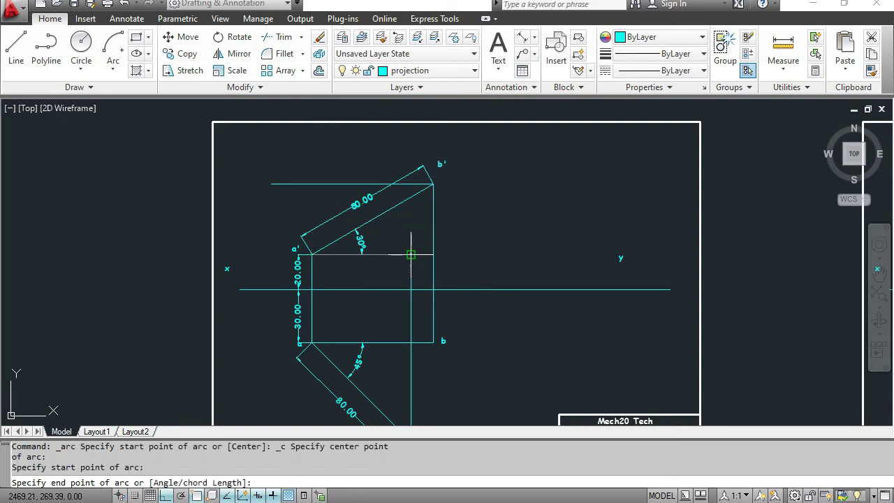
left_click(362, 166)
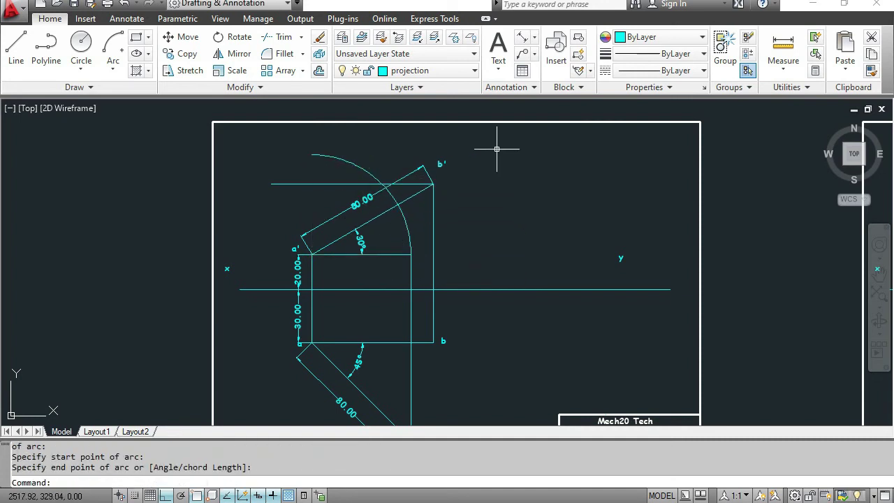
key("Escape")
Make object the current layer and draw the front view line from a' to where the arc crosses the horizontal locus through b'.
scroll(401, 240, "up", 6)
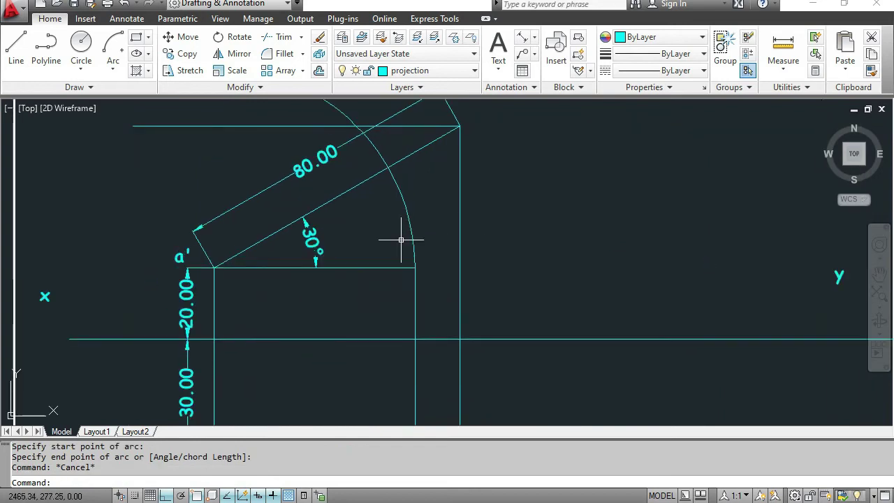
middle_click_drag(418, 306, 414, 248)
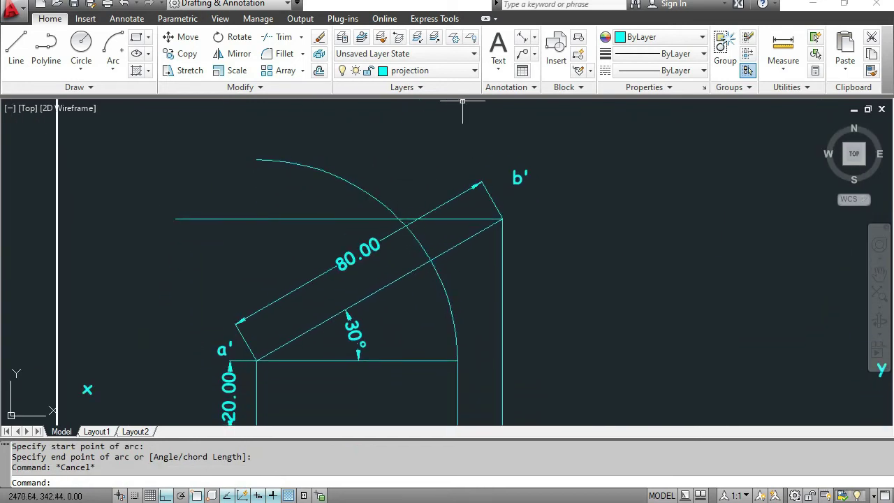
left_click(440, 72)
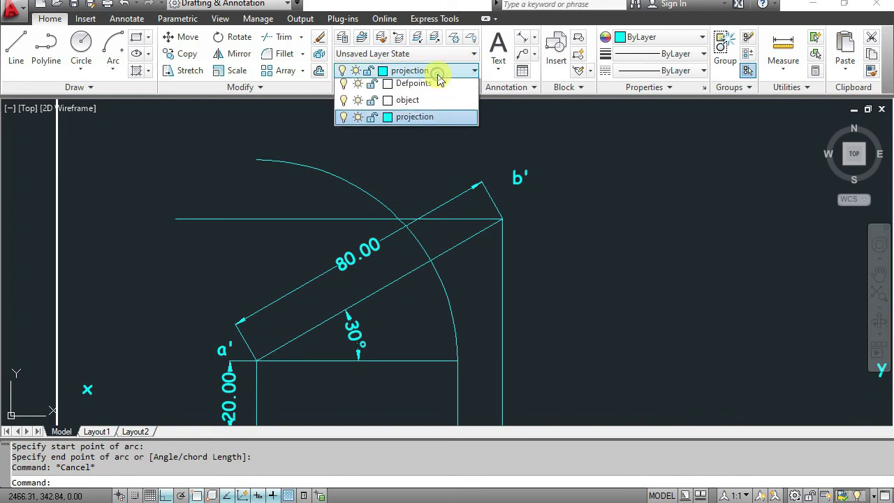
left_click(418, 124)
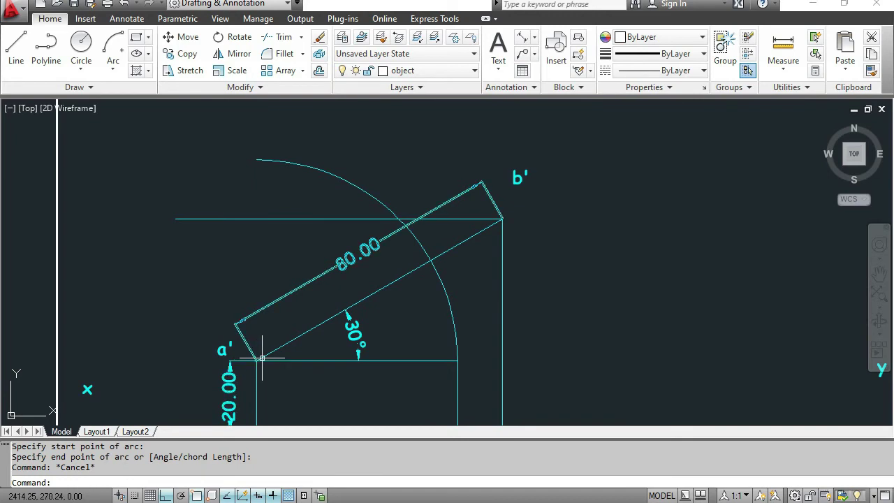
left_click(16, 45)
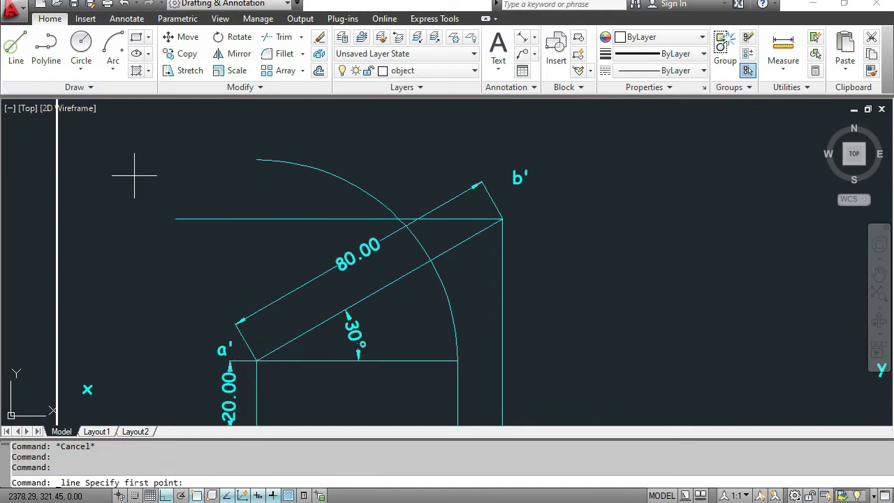
left_click(260, 354)
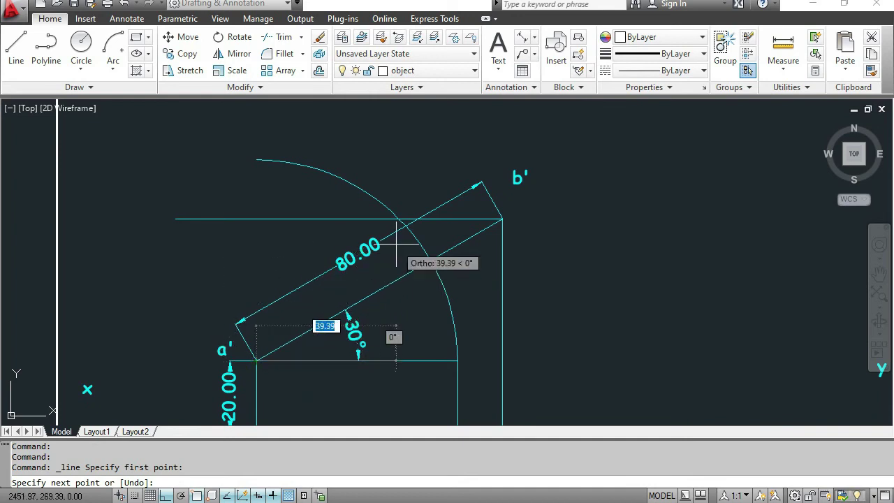
scroll(412, 255, "up", 6)
middle_click_drag(384, 323, 368, 404)
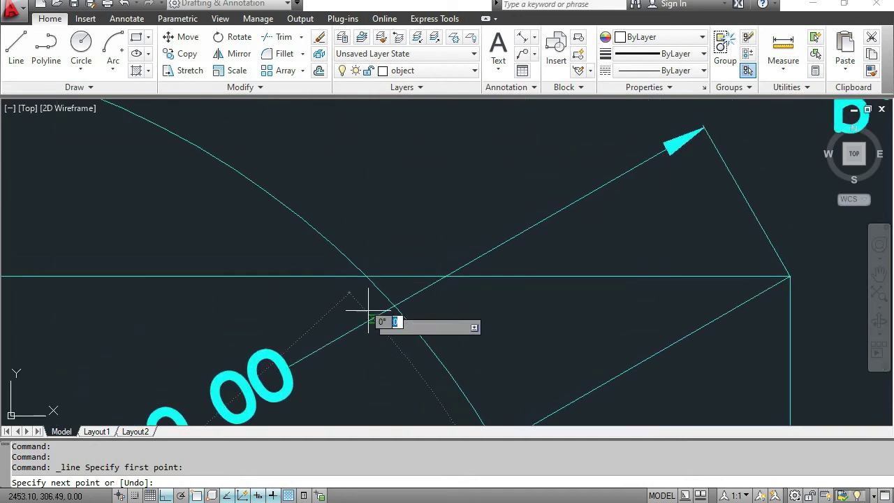
left_click(366, 277)
scroll(460, 242, "down", 5)
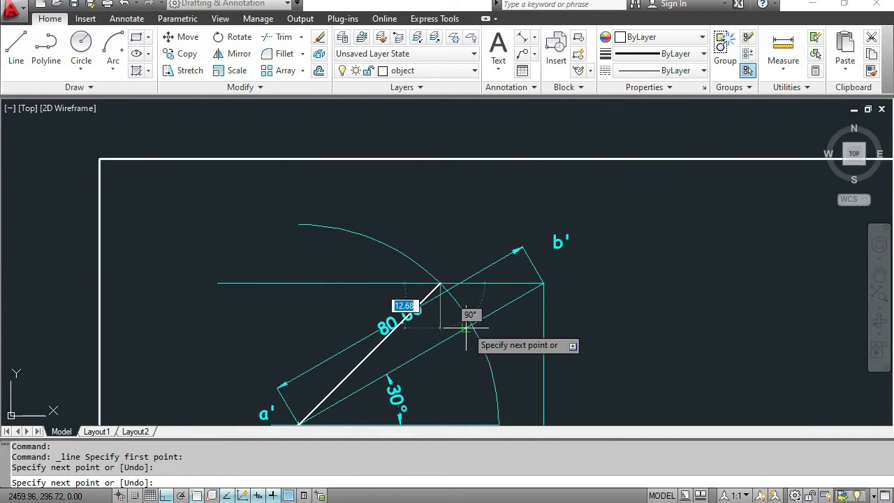
Erase the 80 mm aligned dimension above the 30° line in the front view.
key("Escape")
middle_click_drag(462, 366, 491, 259)
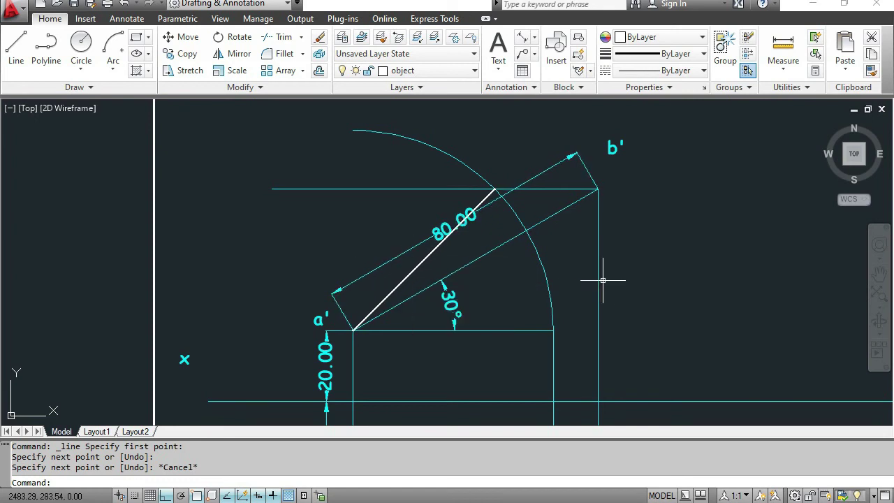
left_click(409, 247)
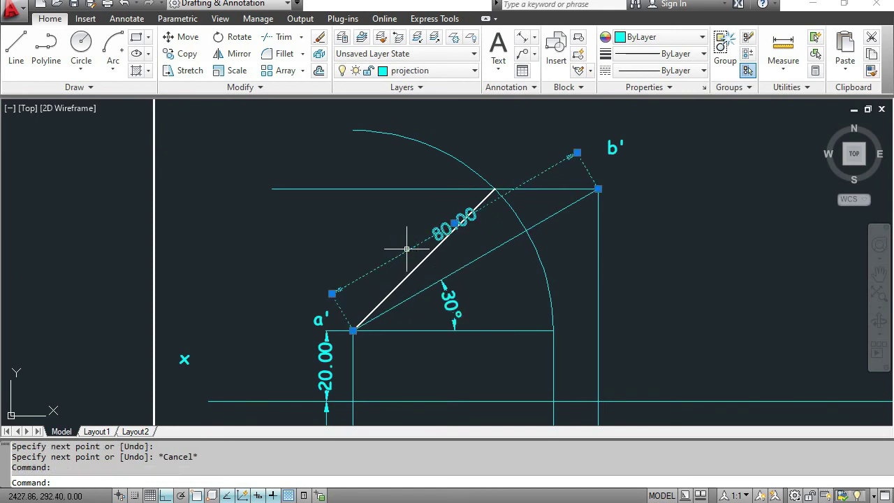
key("Delete")
scroll(473, 267, "up", 1)
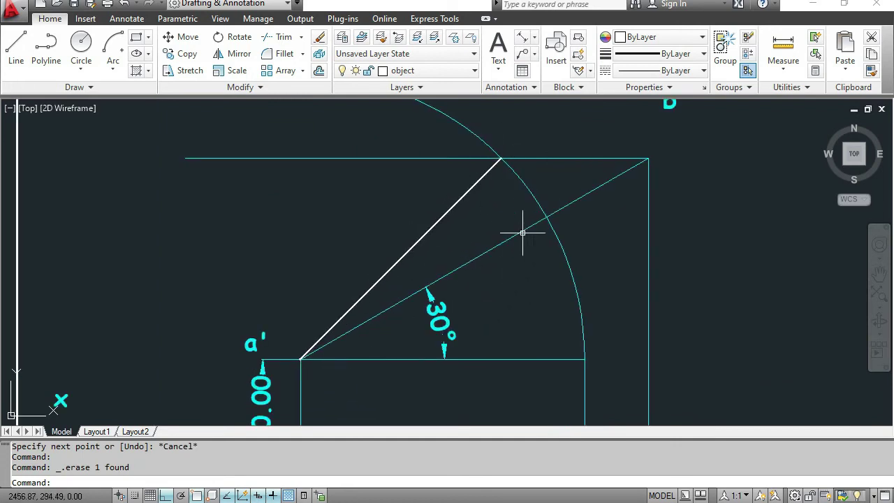
scroll(523, 310, "down", 1)
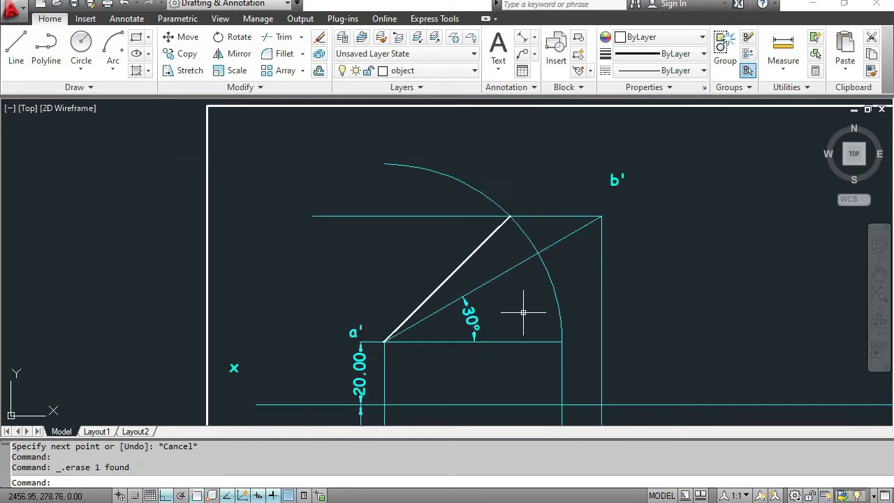
Draw a Center, Radius circle on the projection layer, centred on a and passing through the far end b of its horizontal line.
mouse_move(524, 309)
middle_mouse_down()
mouse_move(479, 279)
mouse_move(405, 336)
mouse_move(380, 237)
mouse_move(382, 204)
middle_mouse_up()
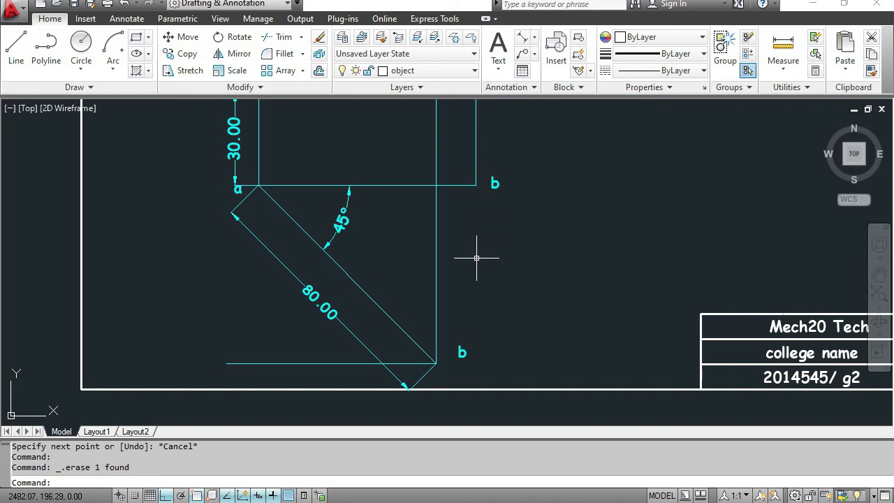
middle_click_drag(465, 288, 465, 354)
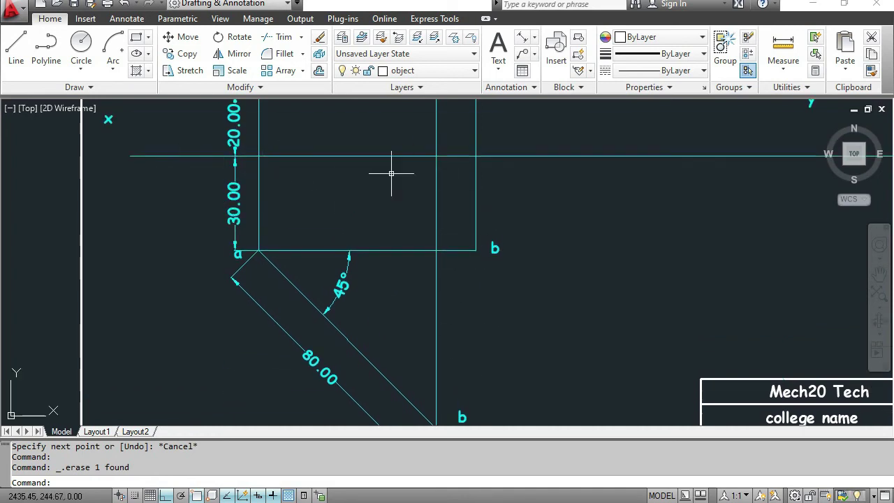
middle_click_drag(479, 322, 483, 277)
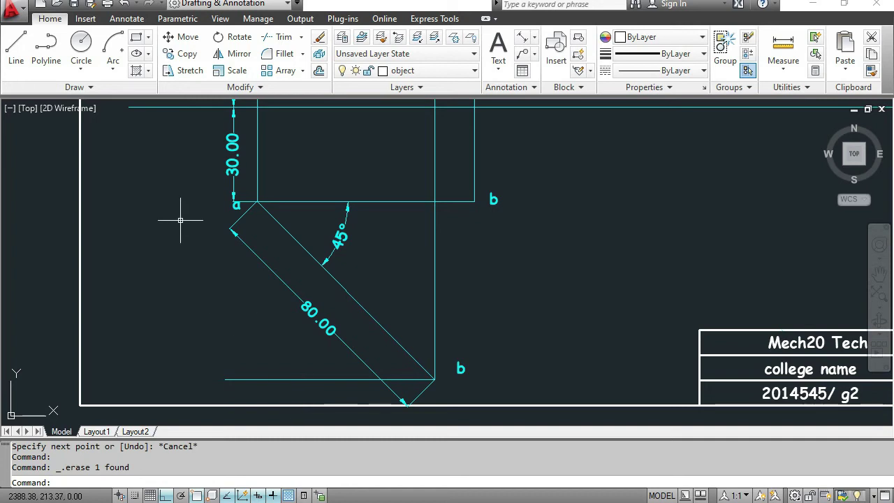
left_click(81, 62)
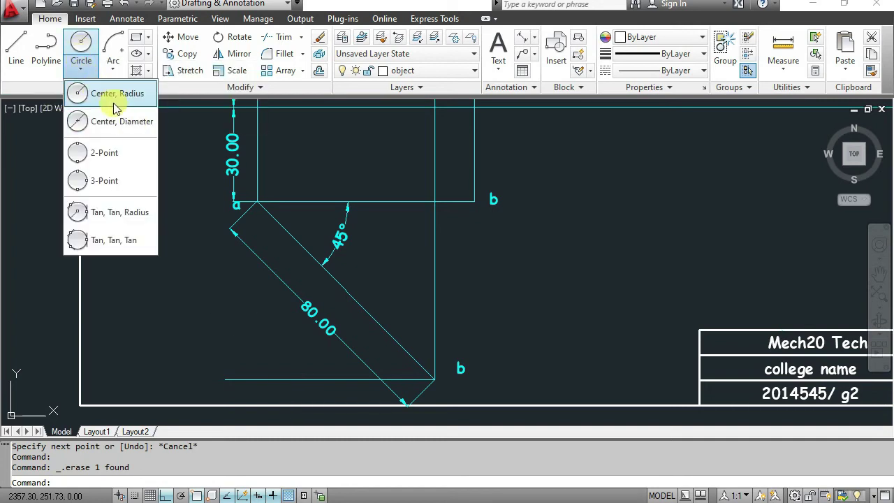
left_click(116, 98)
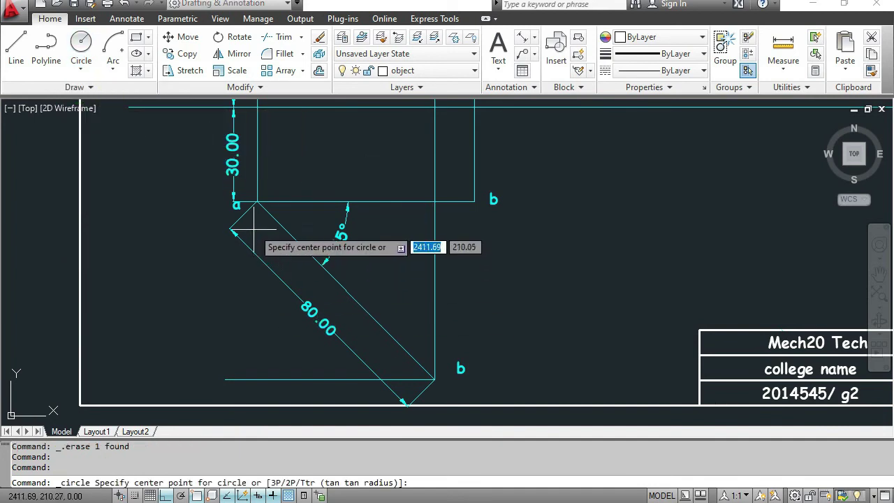
left_click(256, 202)
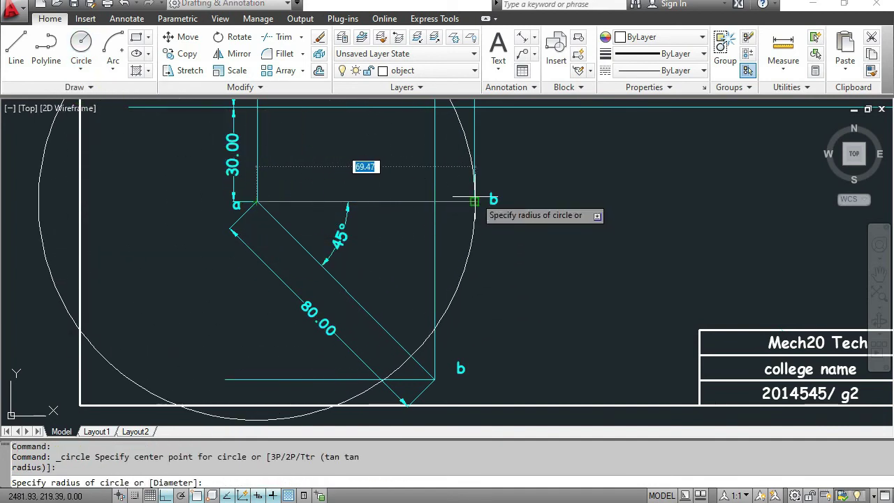
left_click(424, 71)
left_click(412, 138)
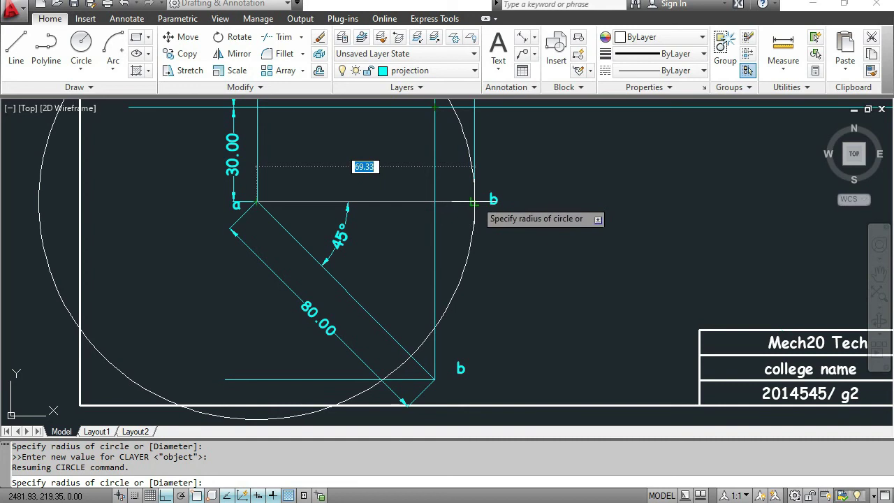
left_click(474, 201)
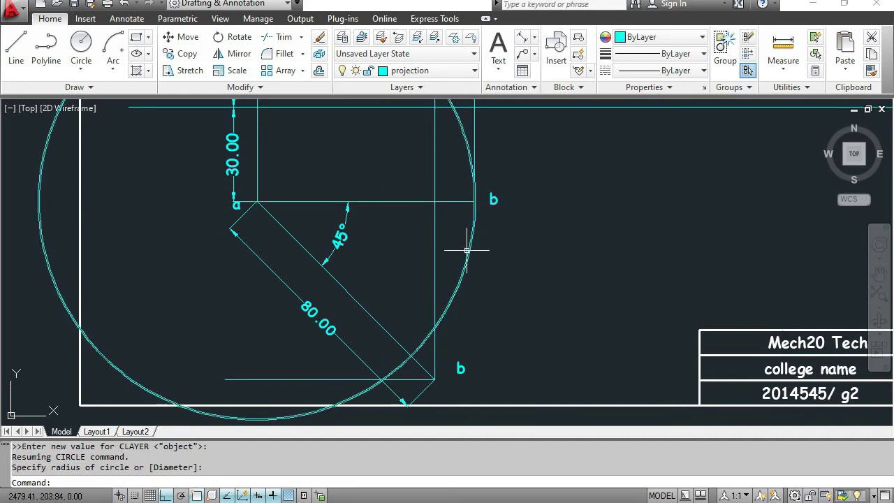
Trim the circle just beyond the lower locus line and between the horizontal line's end b and the xy line.
key("Escape")
key("Escape")
type("TRIM")
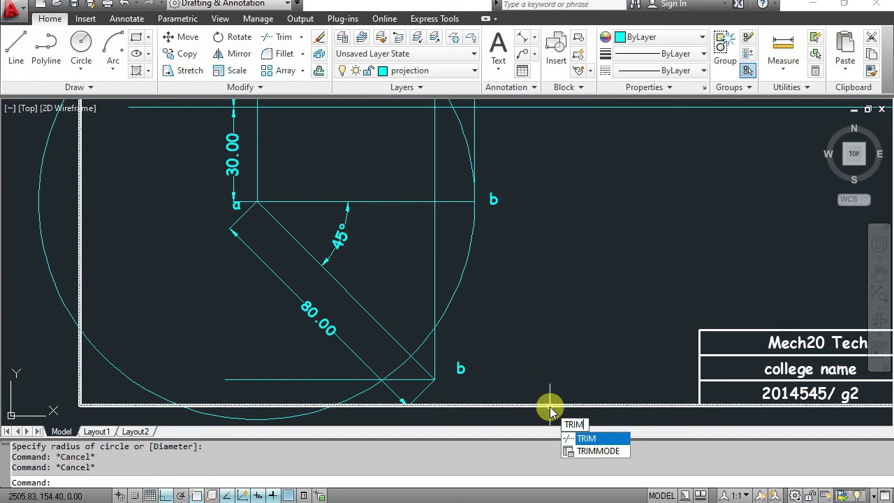
key("Return")
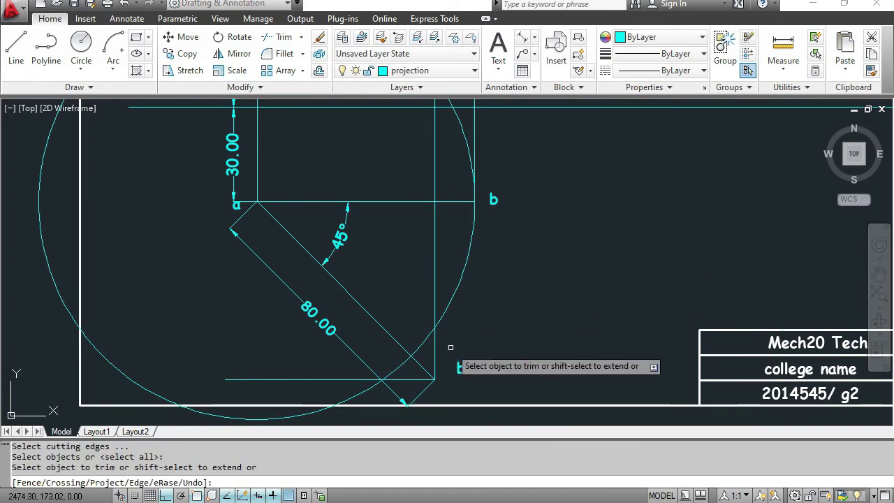
left_click(361, 397)
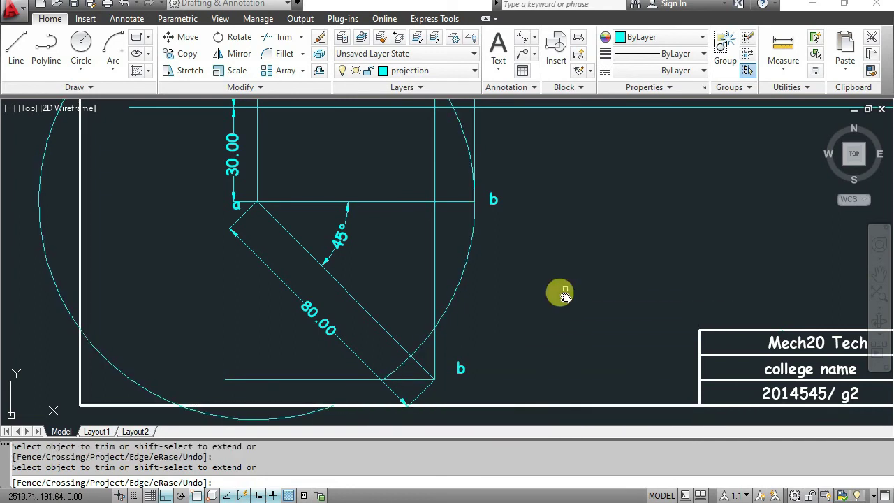
middle_click_drag(559, 294, 538, 380)
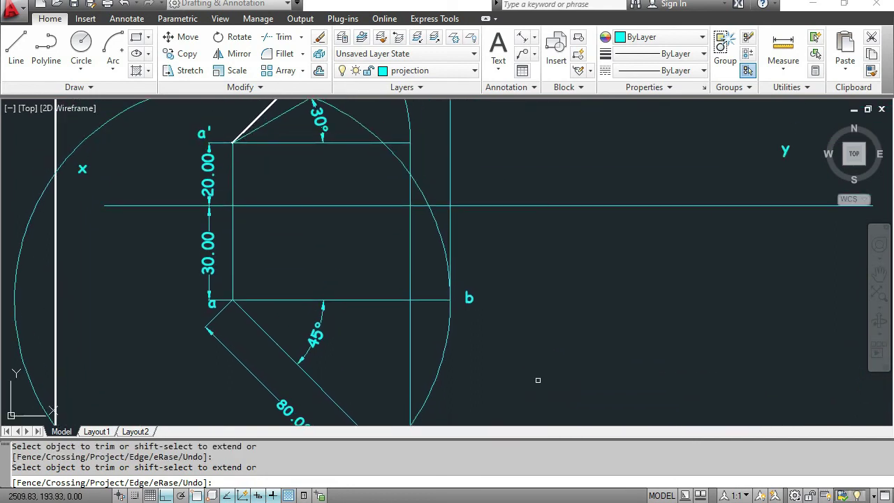
left_click(437, 233)
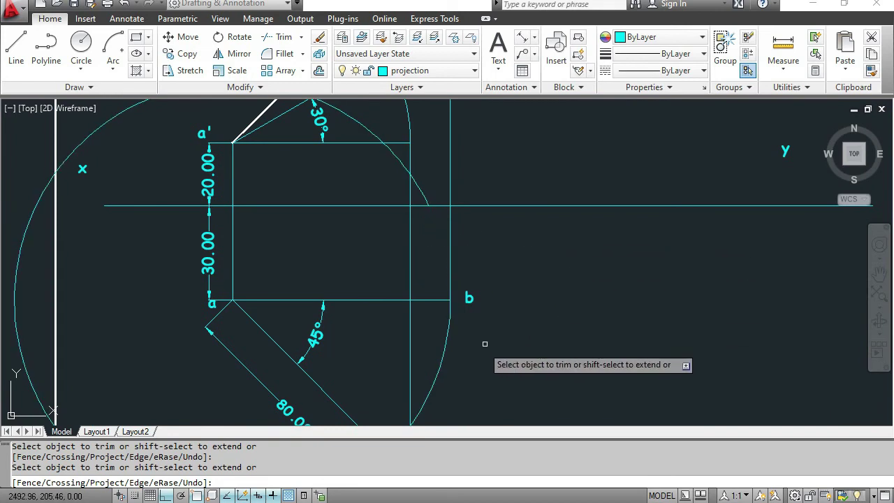
key("Escape")
Erase the large leftover part of the circle so only the arc from b to the lower locus line remains.
scroll(550, 291, "down", 2)
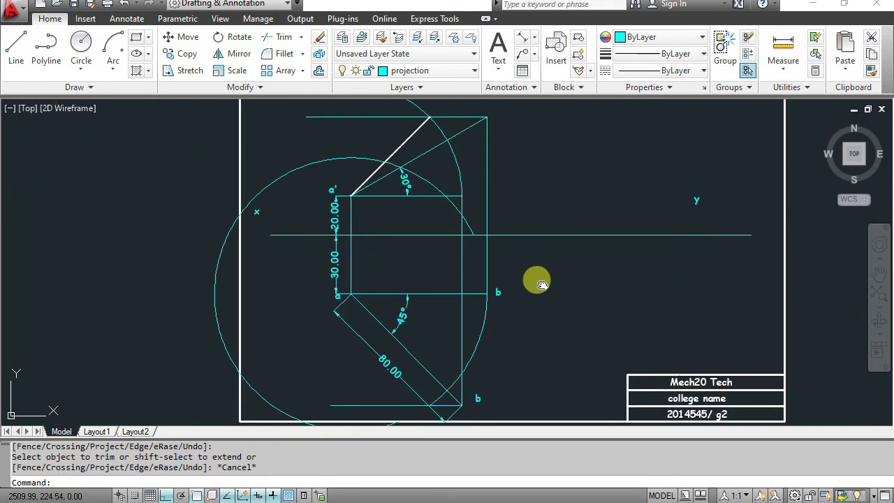
middle_click_drag(547, 283, 521, 253)
left_click(191, 224)
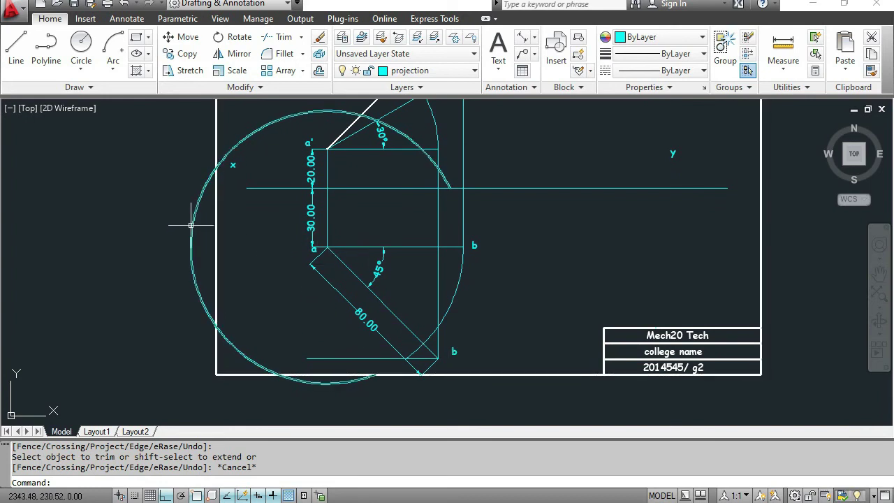
key("Delete")
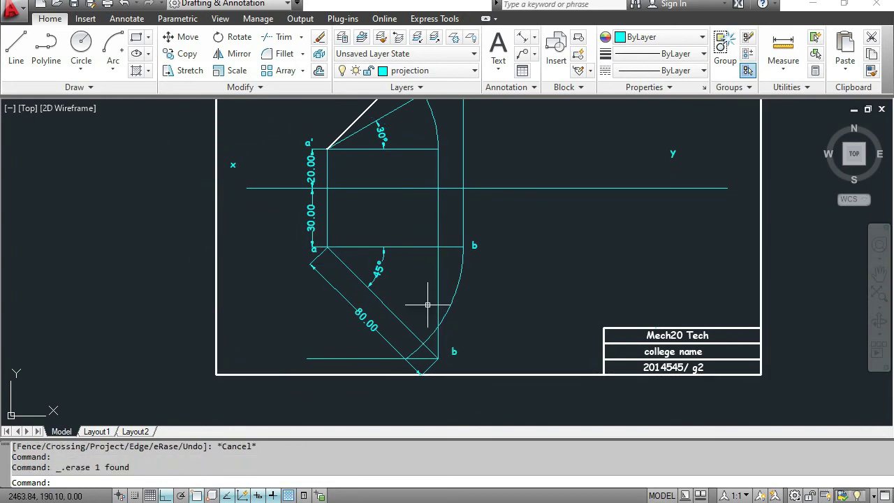
Erase the 80 mm aligned dimension beside the 45° line in the top view.
scroll(496, 305, "up", 3)
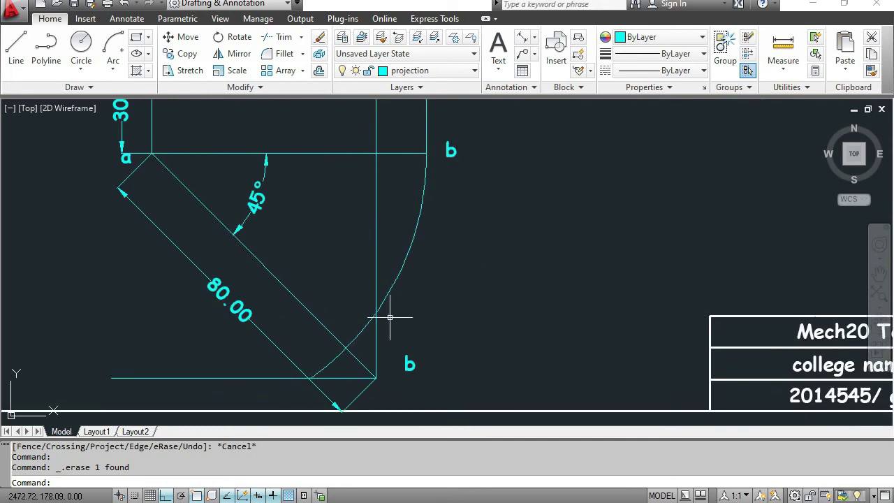
left_click(275, 344)
key("Delete")
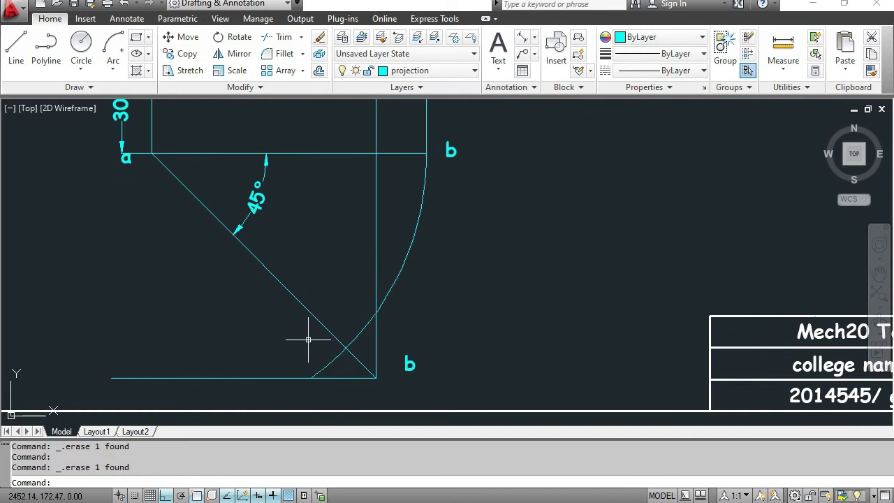
Make object the current layer and, with Ortho off, draw the top view line from a to where the arc meets the lower locus line.
middle_click_drag(248, 343, 245, 325)
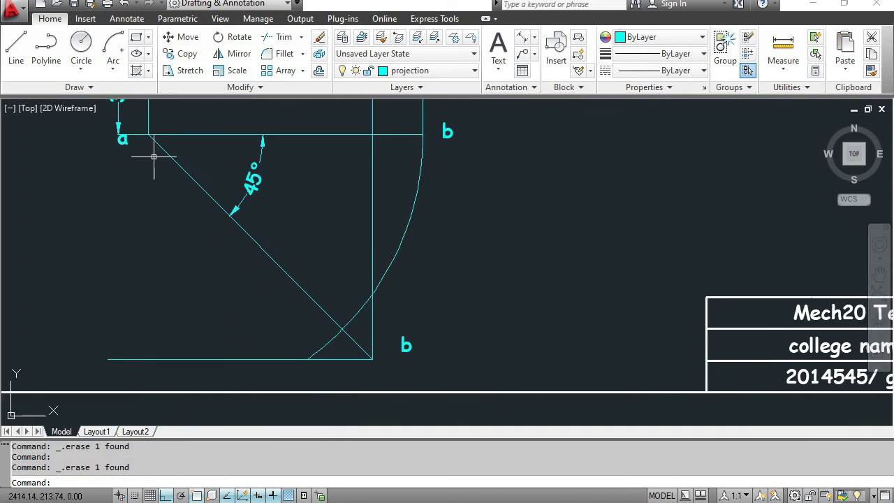
left_click(419, 70)
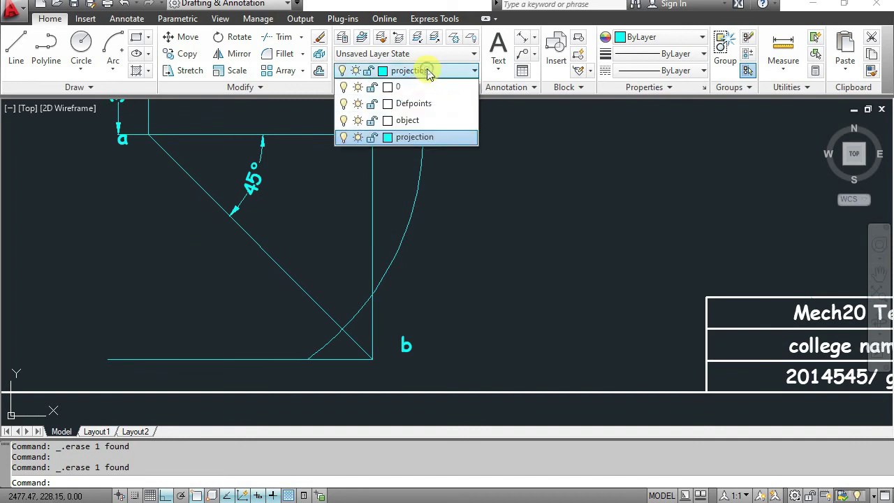
left_click(405, 120)
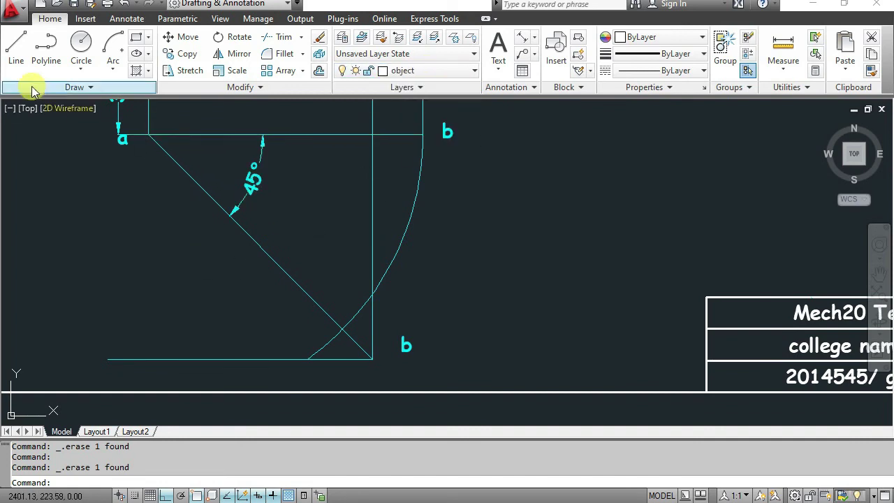
left_click(17, 49)
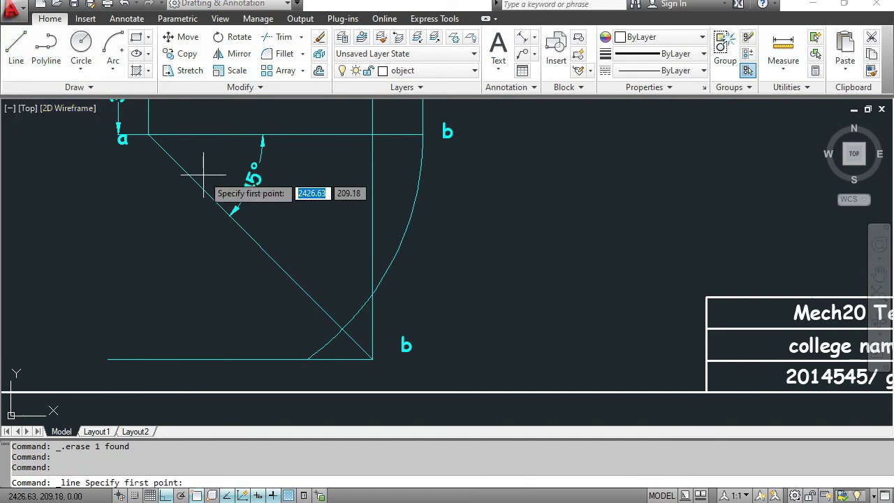
left_click(148, 135)
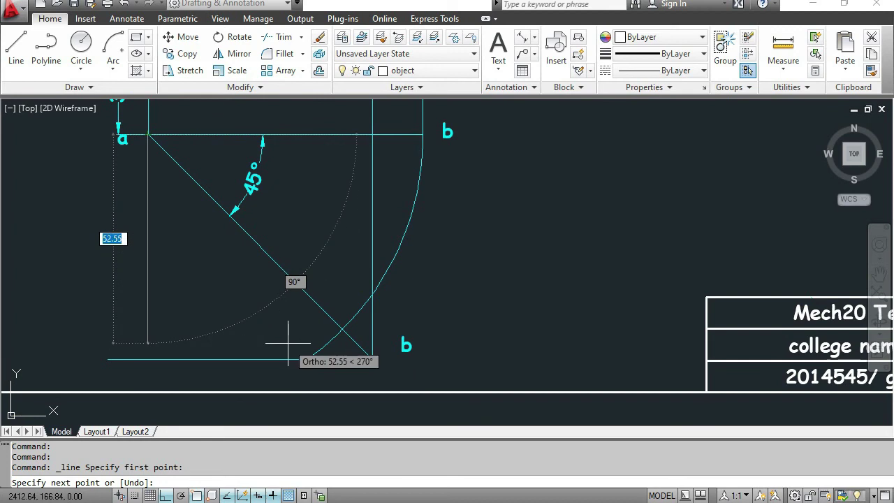
key("F8")
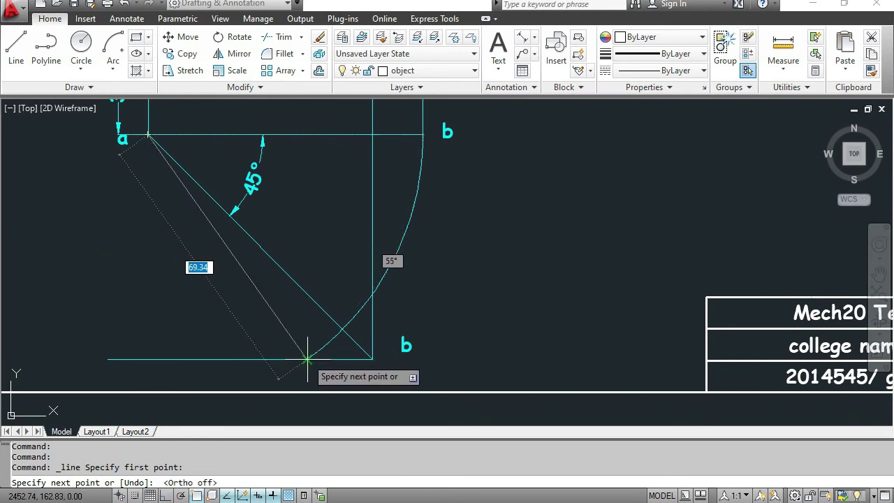
left_click(307, 359)
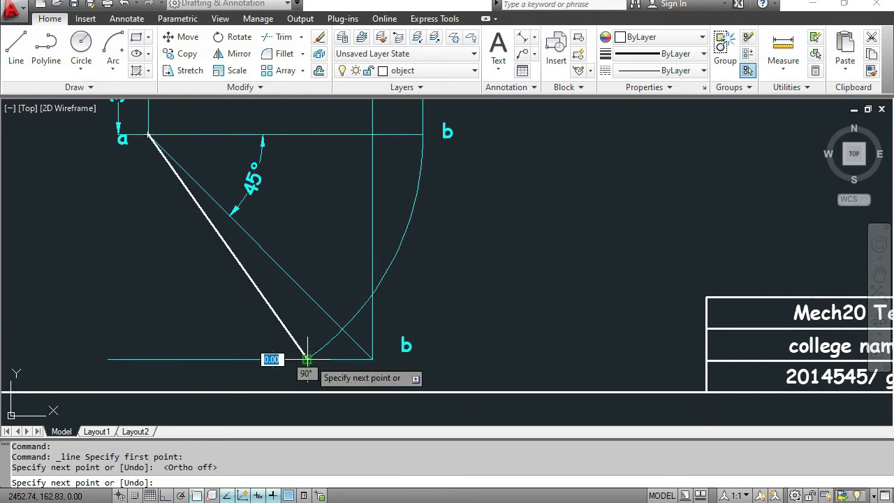
key("Escape")
Review the completed projections and compare them with the fully dimensioned sheet of the same problem.
scroll(555, 280, "down", 5)
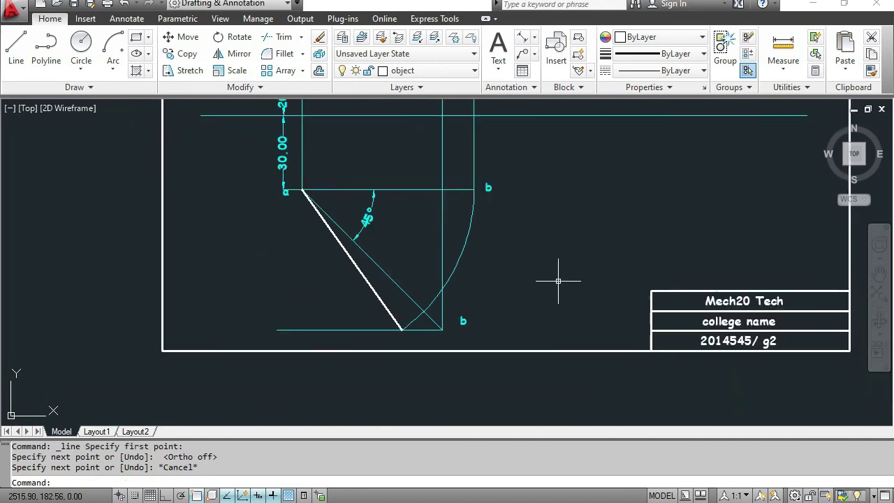
middle_click_drag(579, 236, 556, 305)
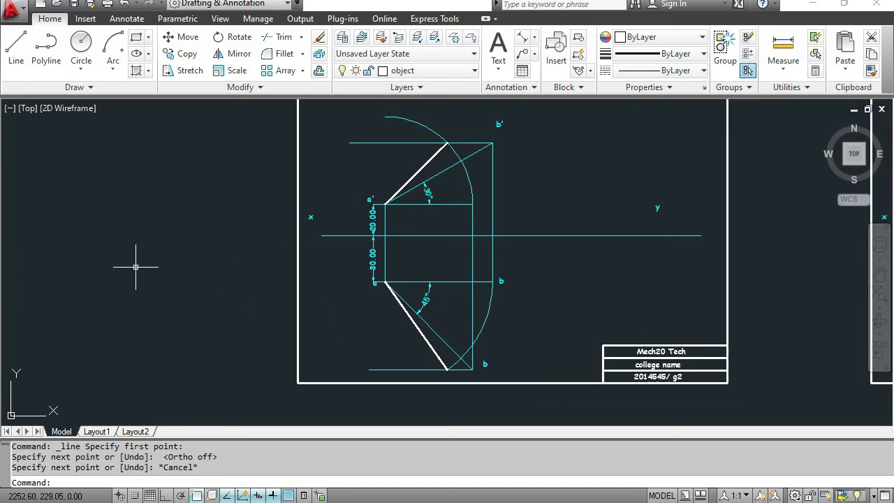
scroll(161, 271, "down", 6)
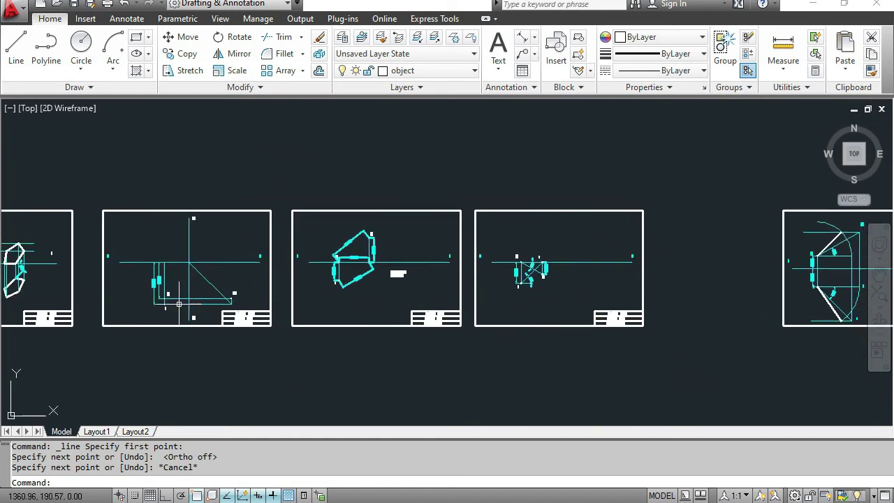
scroll(221, 248, "up", 5)
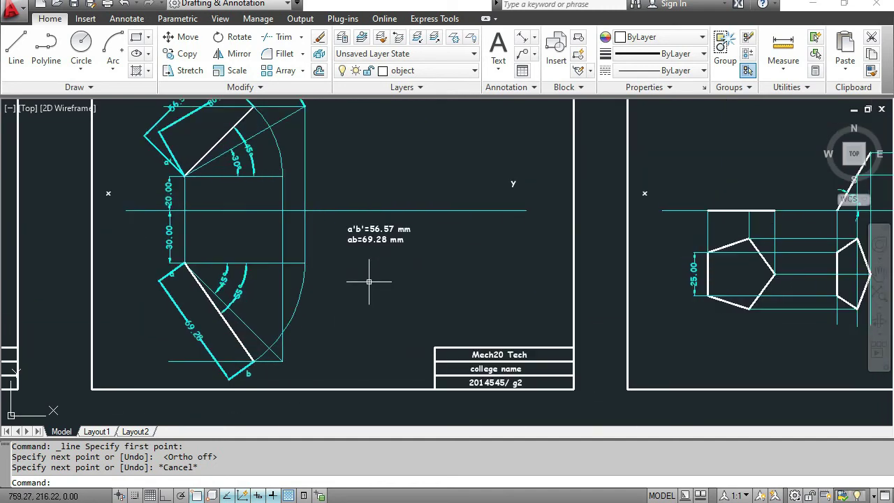
middle_click_drag(505, 325, 513, 313)
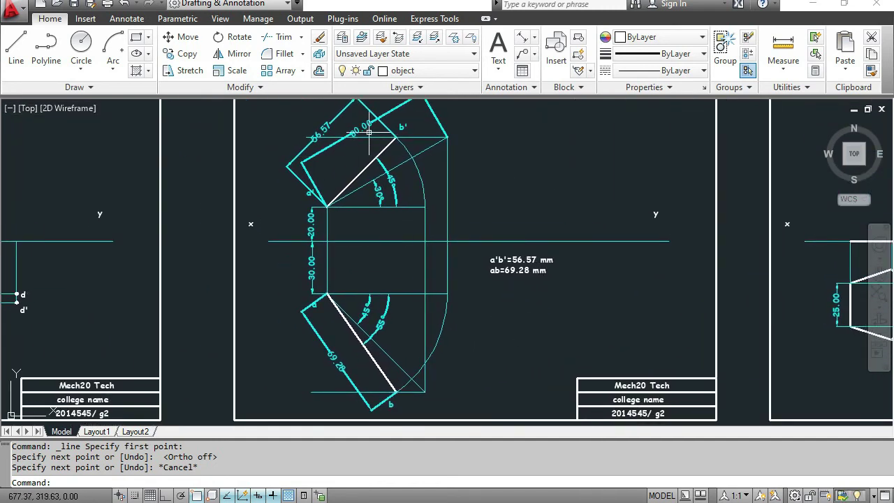
scroll(445, 345, "down", 5)
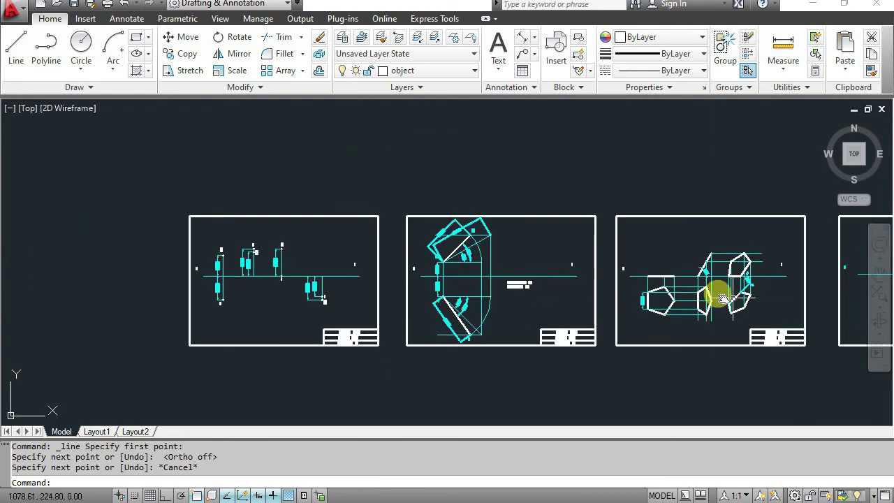
Examine the finished front and top views of line AB on their sheet and the 45° construction on the neighbouring sheet.
middle_click_drag(769, 308, 231, 308)
middle_click_drag(837, 303, 460, 303)
middle_click_drag(643, 286, 471, 286)
scroll(595, 321, "up", 3)
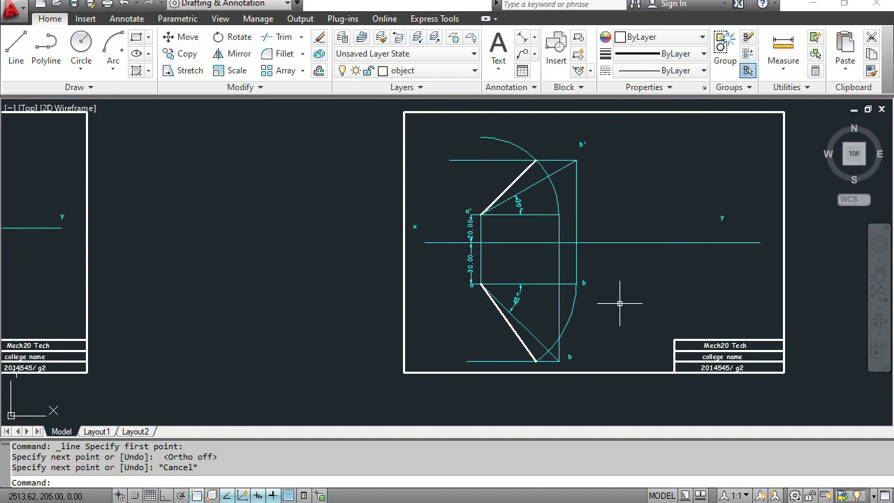
scroll(562, 294, "up", 2)
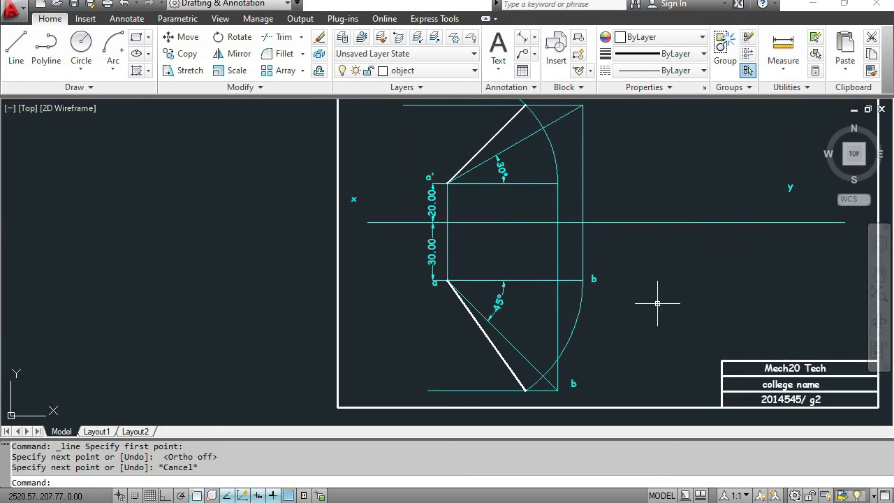
scroll(657, 303, "down", 2)
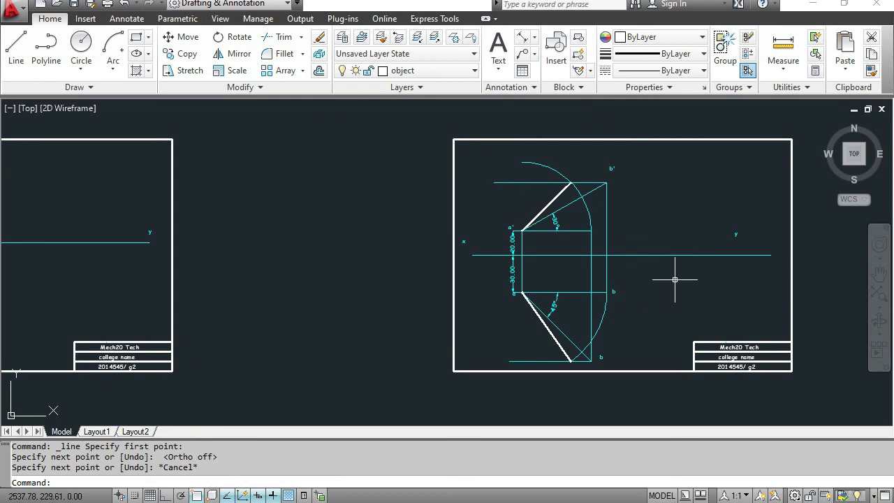
mouse_move(675, 279)
middle_mouse_down()
mouse_move(576, 334)
mouse_move(529, 336)
middle_mouse_up()
scroll(577, 341, "up", 2)
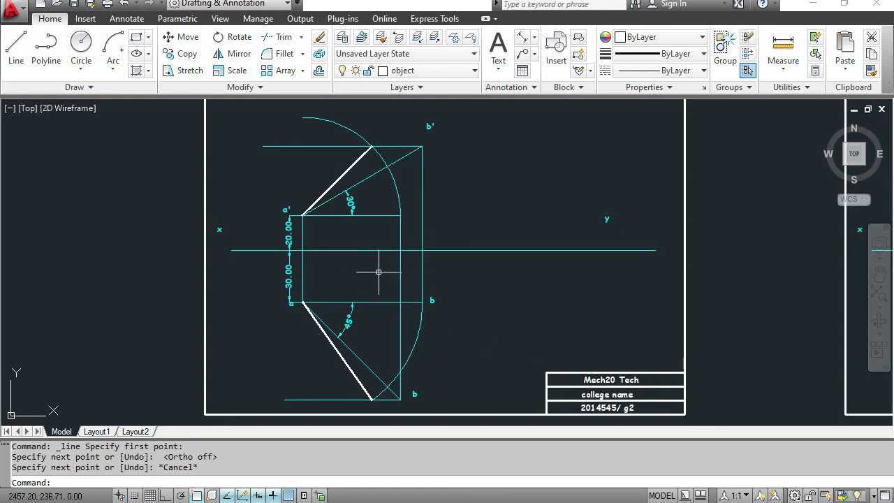
mouse_move(575, 293)
middle_mouse_down()
mouse_move(86, 329)
mouse_move(54, 253)
middle_mouse_up()
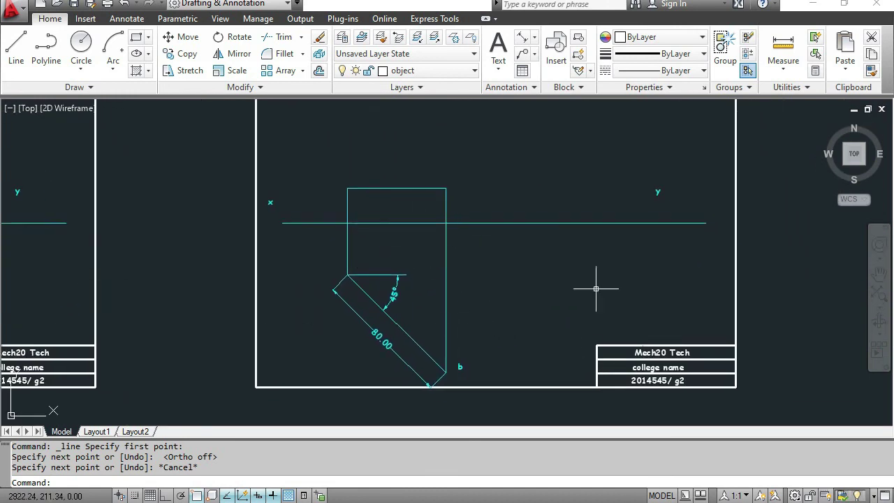
mouse_move(329, 287)
middle_mouse_down()
mouse_move(475, 319)
mouse_move(782, 336)
mouse_move(753, 334)
middle_mouse_up()
middle_click_drag(402, 294, 472, 294)
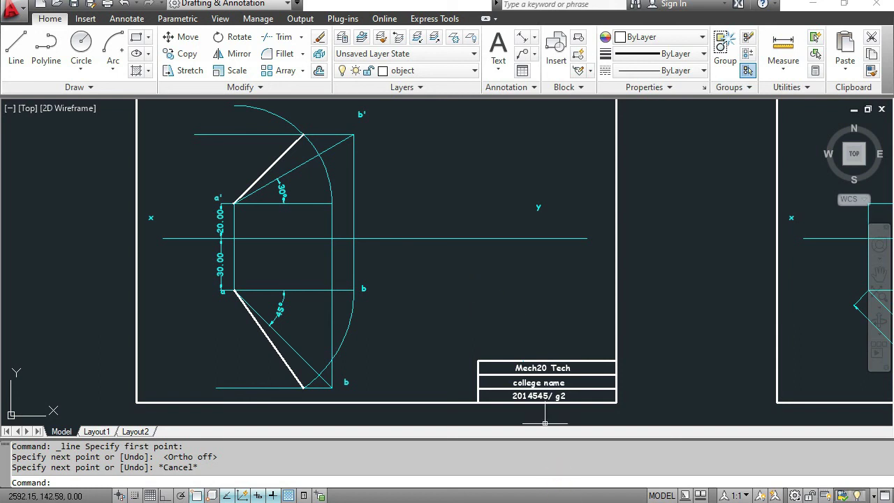
Switch to the EG tags document in Microsoft Word.
mouse_move(565, 499)
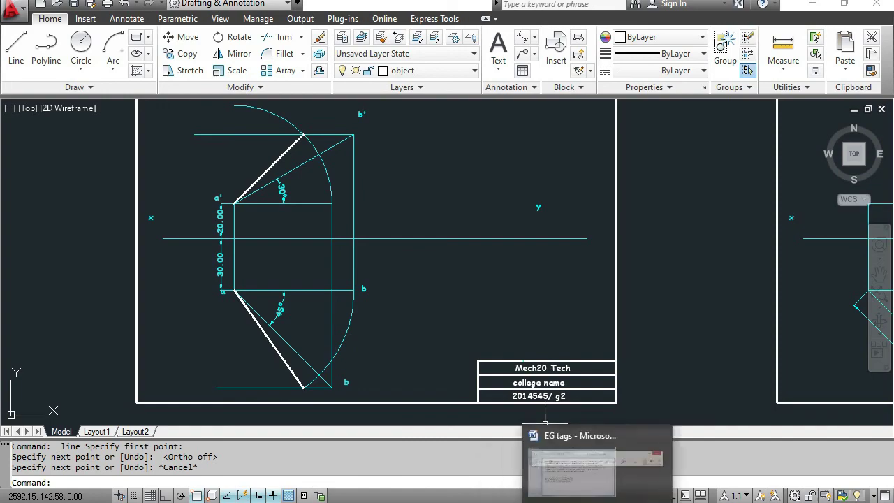
left_click(615, 447)
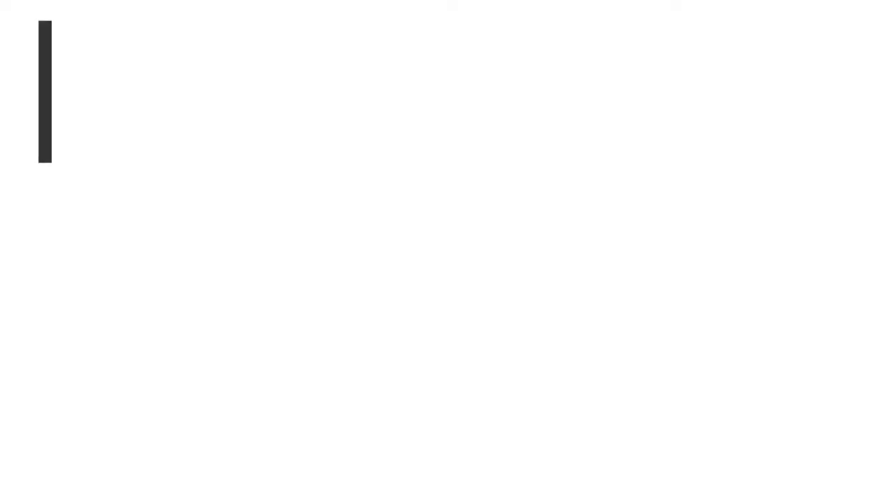